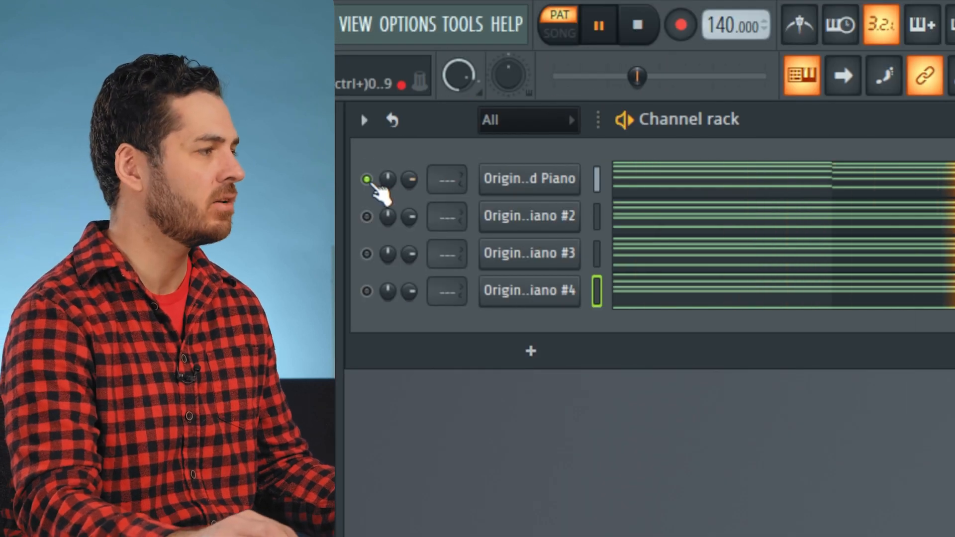
Step: Solo the third piano channel, load the chosen Intimate Grand Piano preset, and play back its chords
{"action": "right_click", "coordinate": [367, 254]}
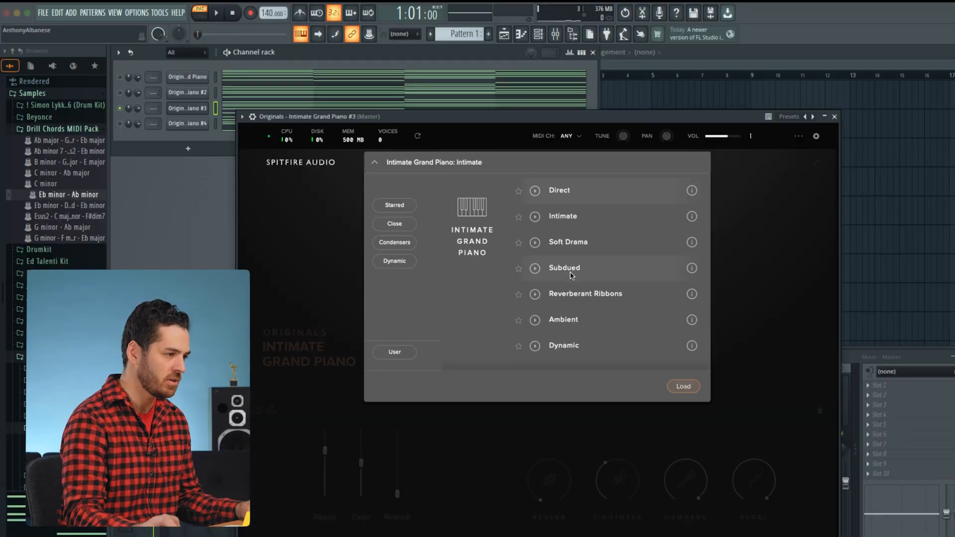
{"action": "left_click", "coordinate": [683, 387]}
{"action": "key", "text": "space"}
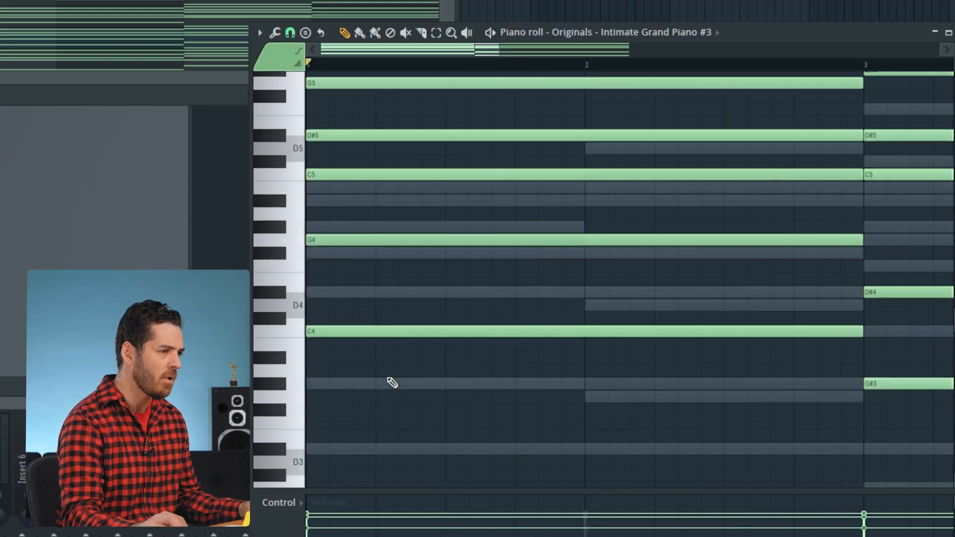
{"action": "scroll", "coordinate": [395, 382], "scroll_direction": "up", "scroll_amount": 1}
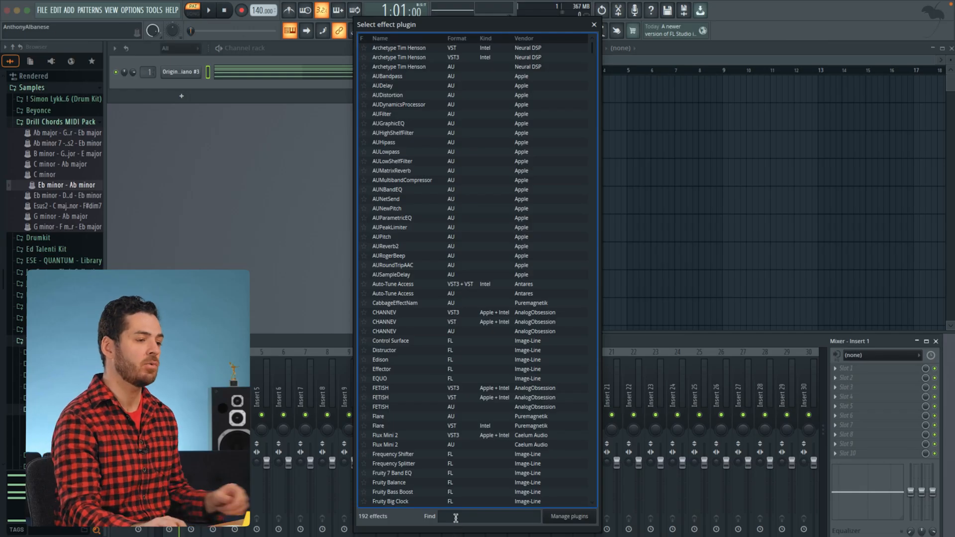
Step: Add the Rev PLATE-140 reverb to the piano's mixer insert and set its decay time to about 3.5 seconds
{"action": "type", "text": "rev"}
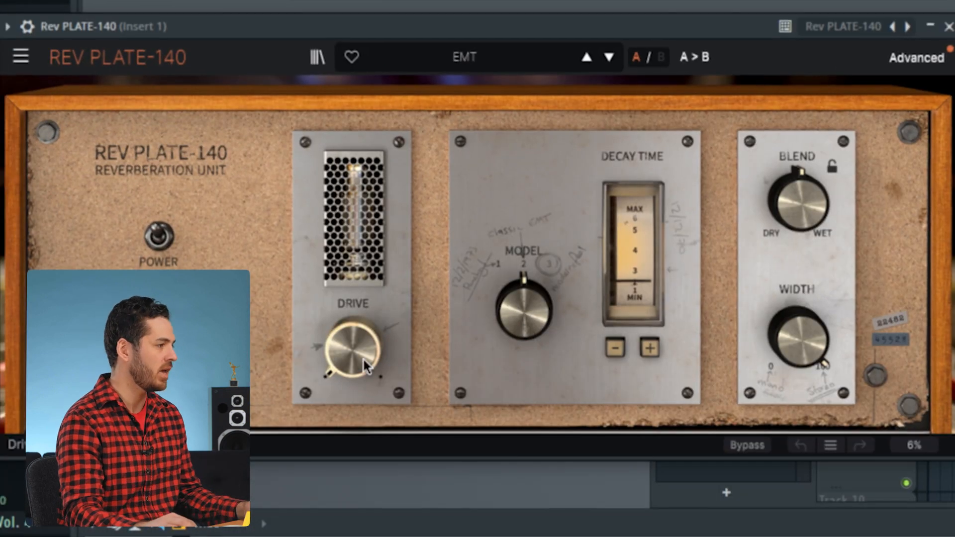
{"action": "left_click", "coordinate": [613, 348]}
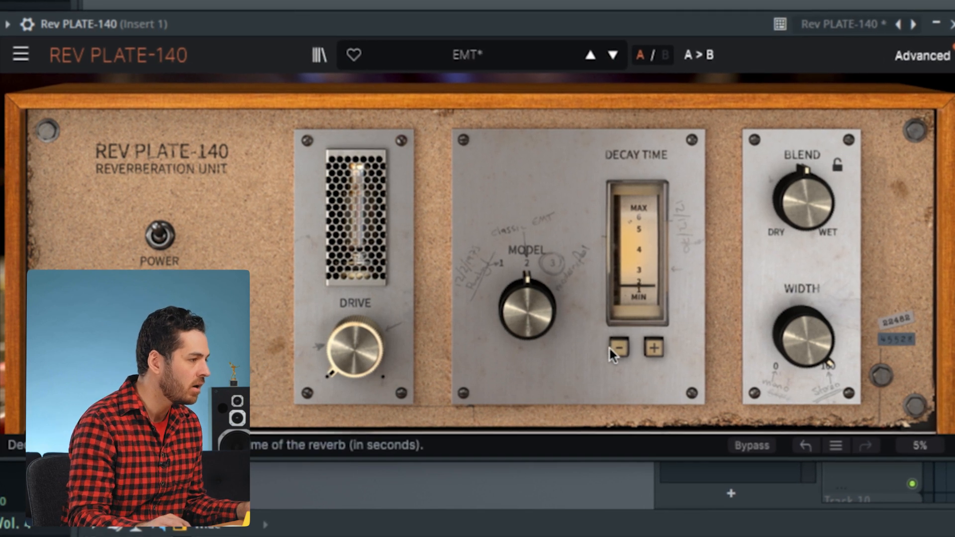
{"action": "left_click", "coordinate": [654, 348]}
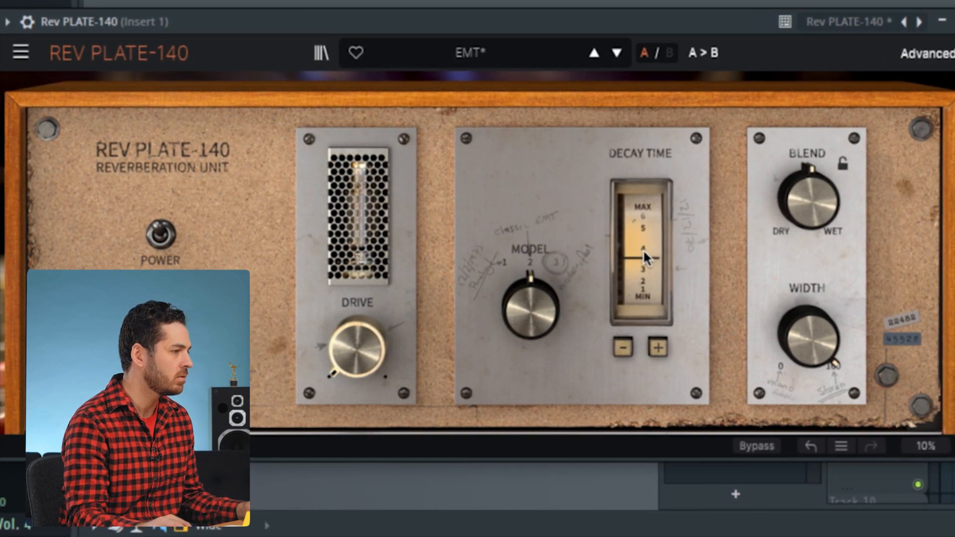
{"action": "left_click_drag", "start_coordinate": [505, 307], "coordinate": [550, 284]}
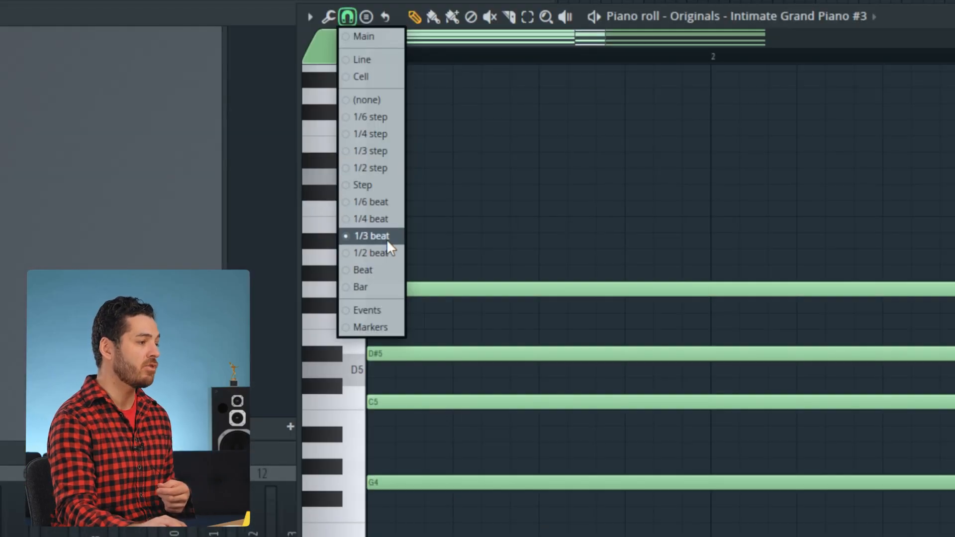
Step: Set the piano roll snap to 1/3 beat, transpose all chord notes up two semitones, and play them back
{"action": "left_click", "coordinate": [483, 220]}
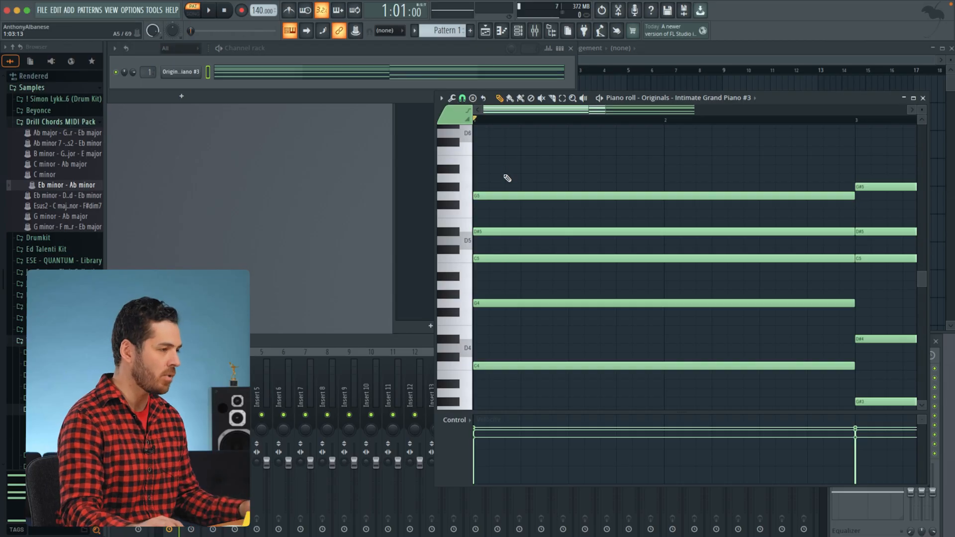
{"action": "key", "text": "ctrl+a"}
{"action": "key", "text": "Up"}
{"action": "key", "text": "Up"}
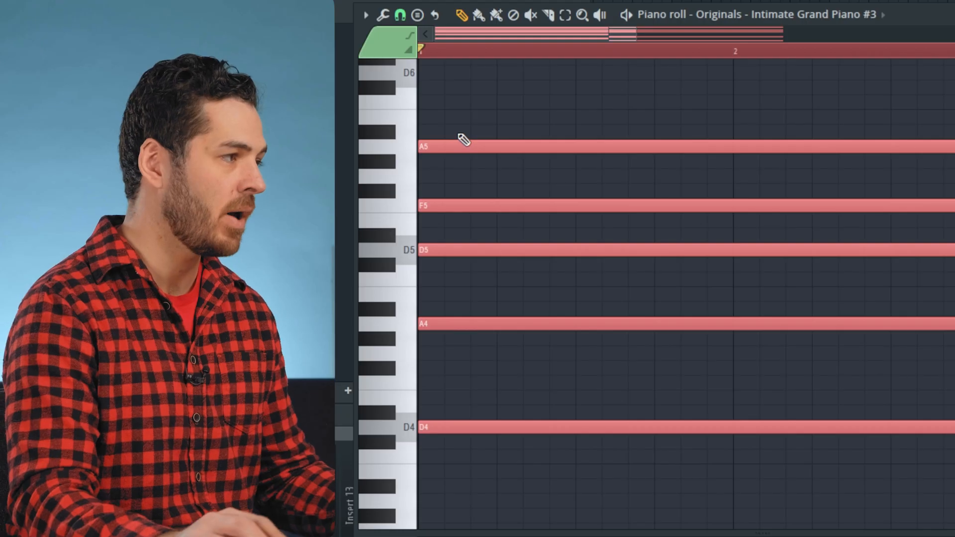
{"action": "key", "text": "space"}
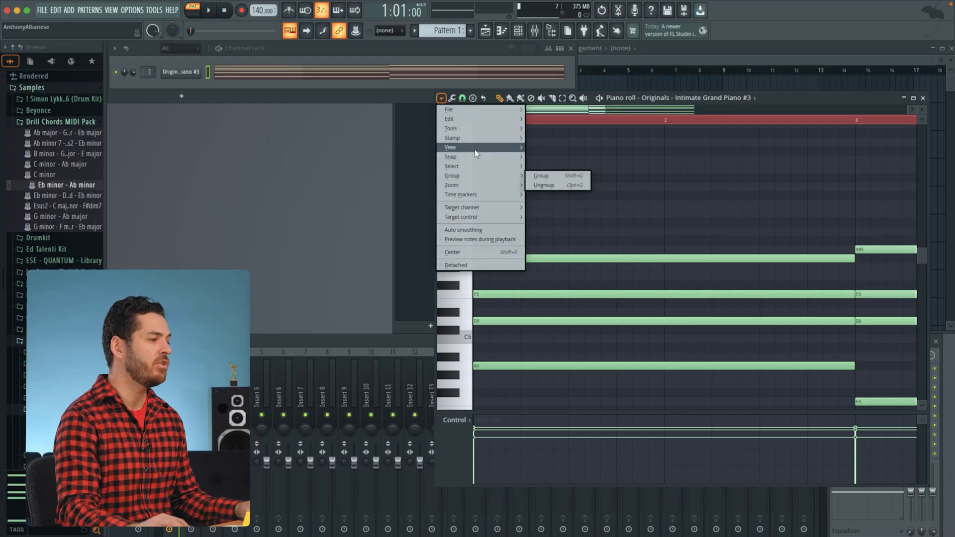
Step: Set the root note of the piano roll's scale highlighting to D
{"action": "mouse_move", "coordinate": [454, 147]}
{"action": "mouse_move", "coordinate": [577, 294]}
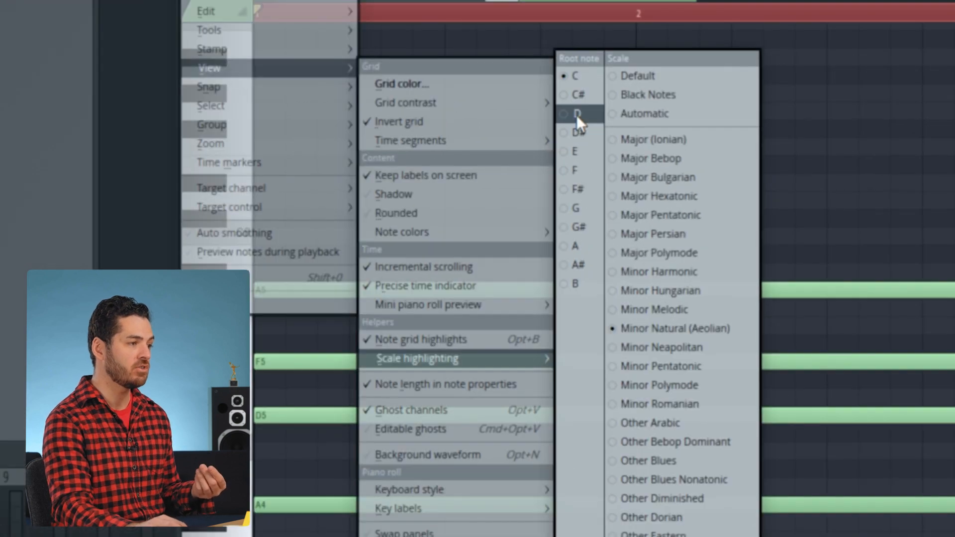
{"action": "left_click", "coordinate": [622, 130]}
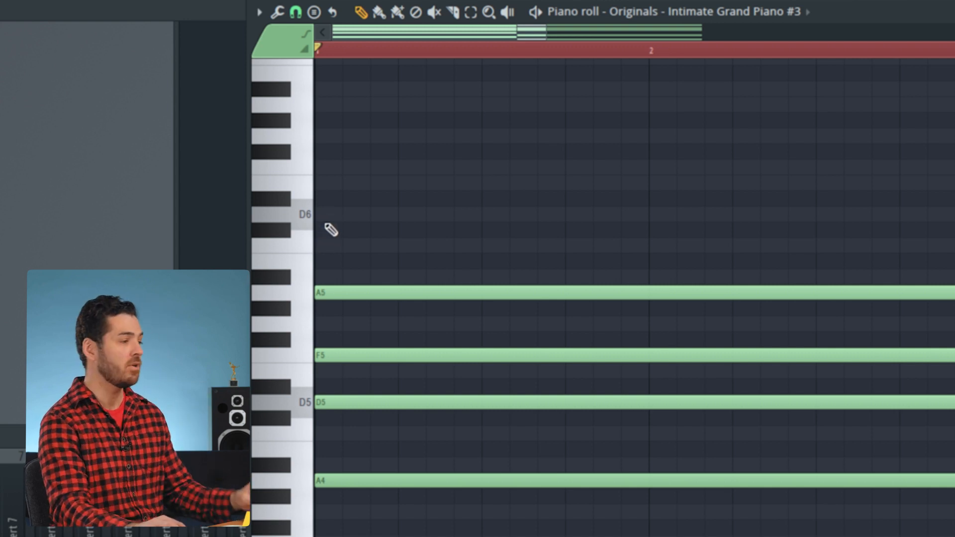
Step: Draw a one-bar melody above the first chord: D6, E6, F6, D6, E6, F6, A6, G6, F6, G6, F6, E6
{"action": "left_click", "coordinate": [325, 214]}
{"action": "left_click", "coordinate": [354, 183]}
{"action": "left_click", "coordinate": [382, 168]}
{"action": "key", "text": "space"}
{"action": "key", "text": "space"}
{"action": "left_click", "coordinate": [409, 216]}
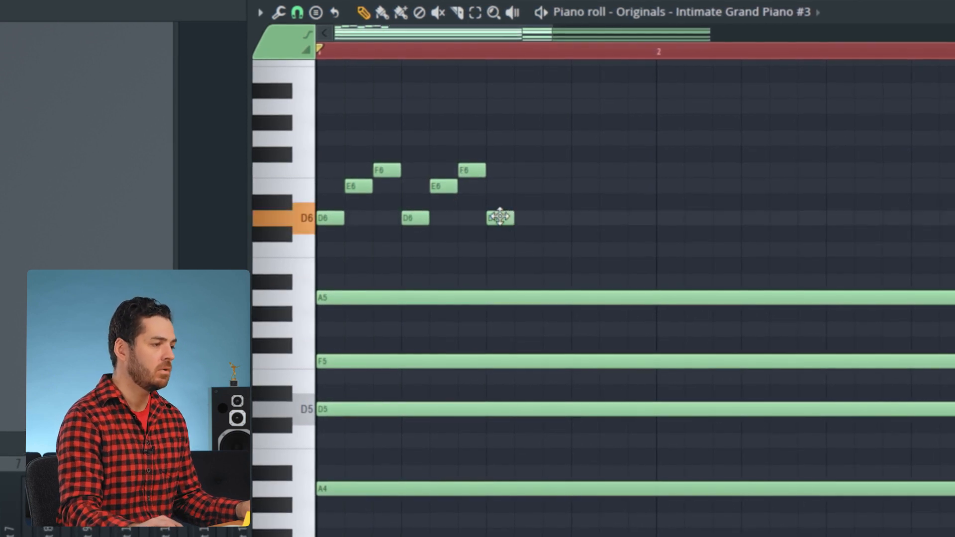
{"action": "key", "text": "space"}
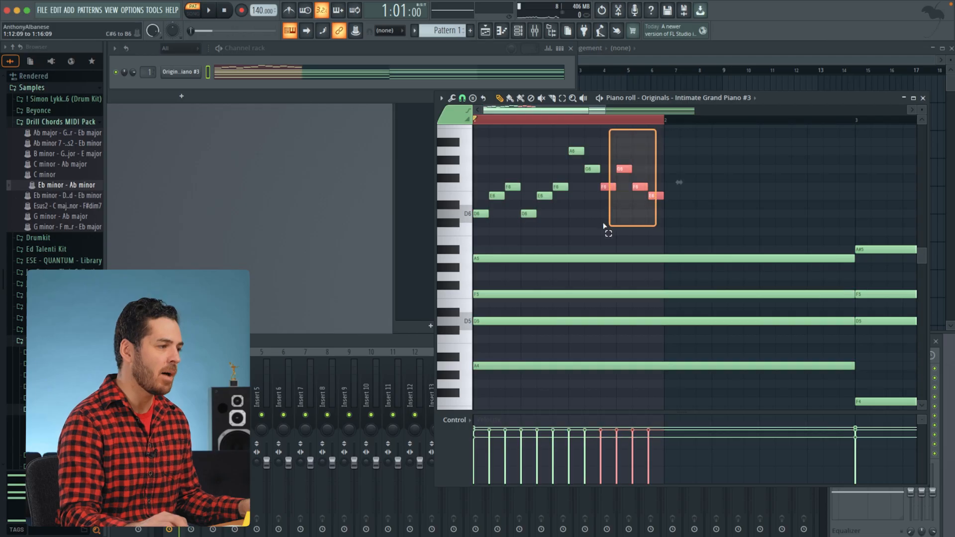
Step: Select all the melody notes in bar 1 and duplicate them into bar 2
{"action": "left_click_drag", "start_coordinate": [603, 227], "coordinate": [480, 219]}
{"action": "key", "text": "ctrl+b"}
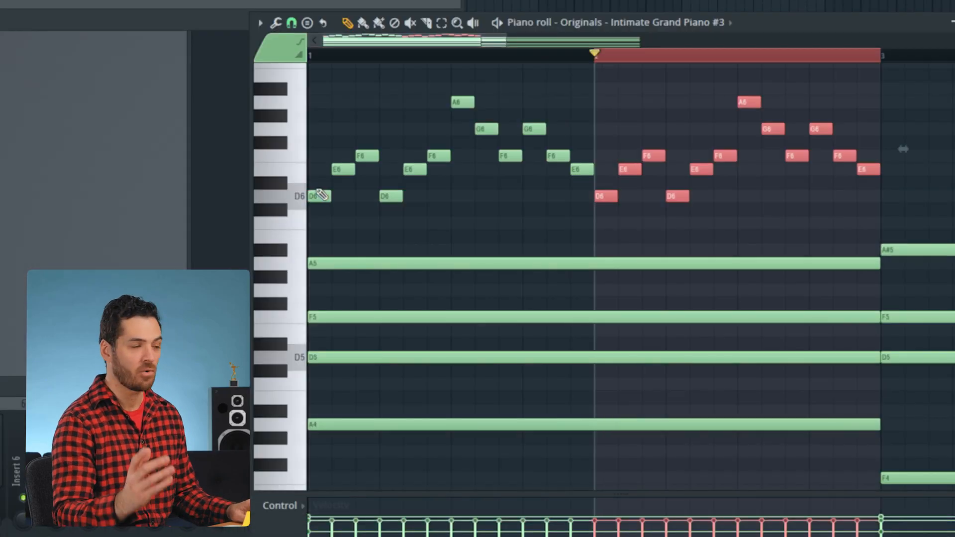
{"action": "scroll", "coordinate": [321, 194], "scroll_direction": "left", "scroll_amount": 3}
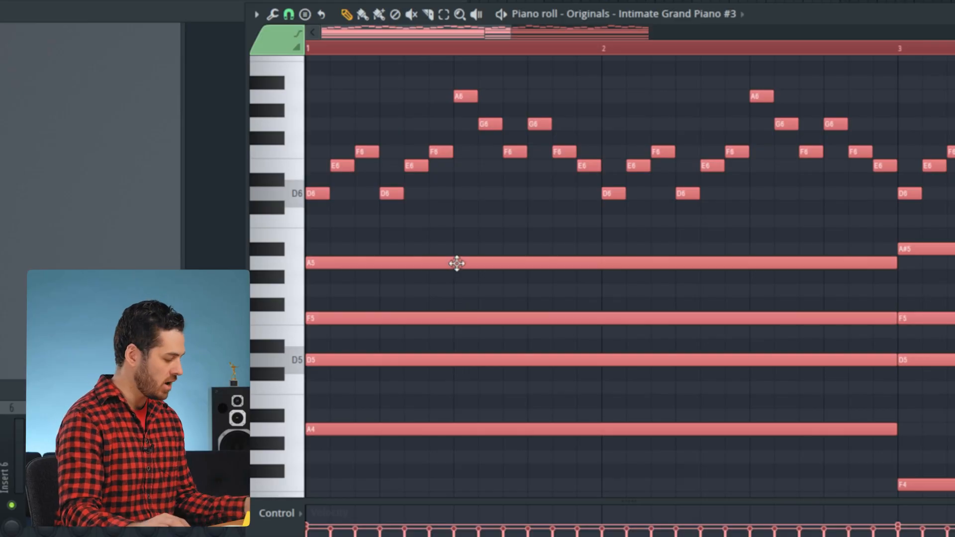
Step: Apply a slight velocity randomization to all the piano notes with the Randomizer's levels
{"action": "key", "text": "alt+r"}
{"action": "left_click_drag", "start_coordinate": [408, 305], "coordinate": [409, 300]}
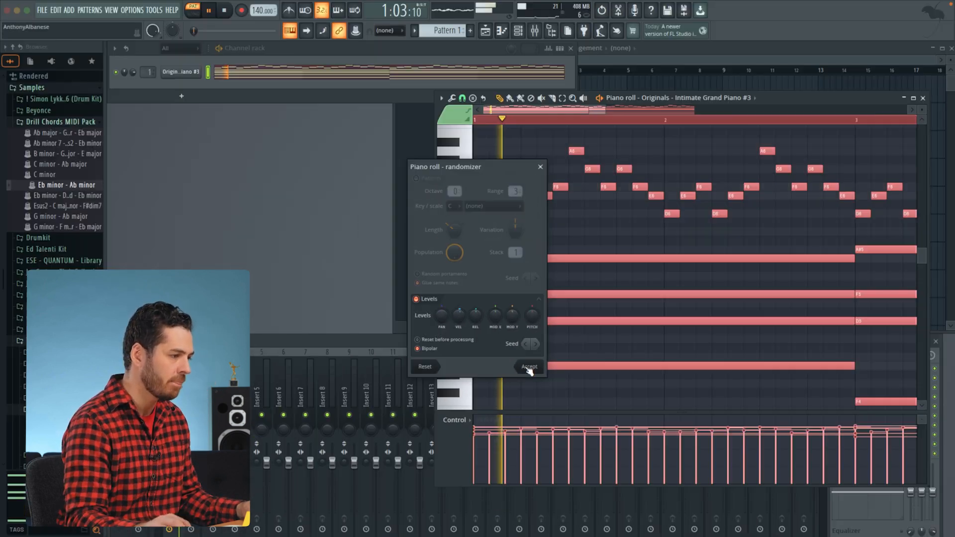
{"action": "left_click", "coordinate": [529, 368]}
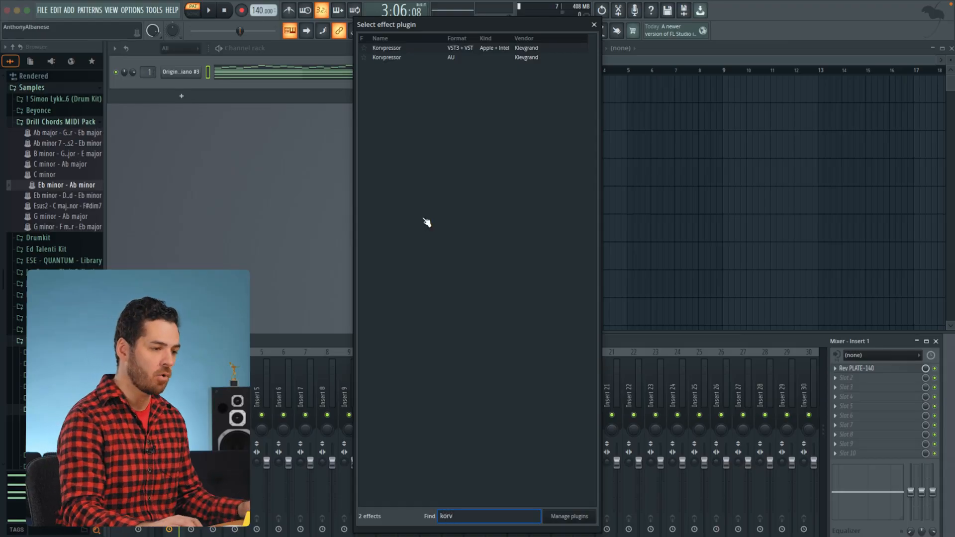
Step: Add the Korvpressor compressor to the piano's mixer insert and adjust its Squeeze amount
{"action": "left_click", "coordinate": [396, 50]}
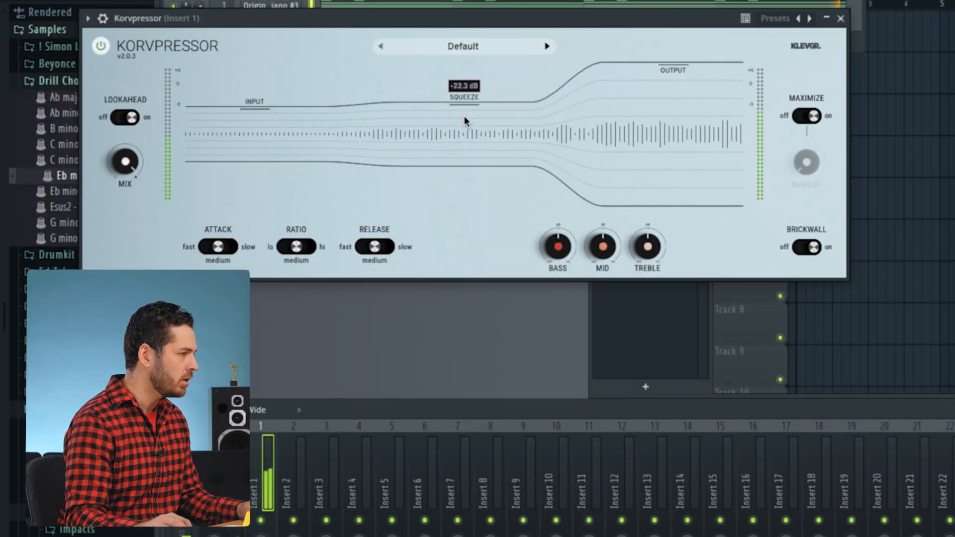
{"action": "left_click_drag", "start_coordinate": [464, 115], "coordinate": [470, 92]}
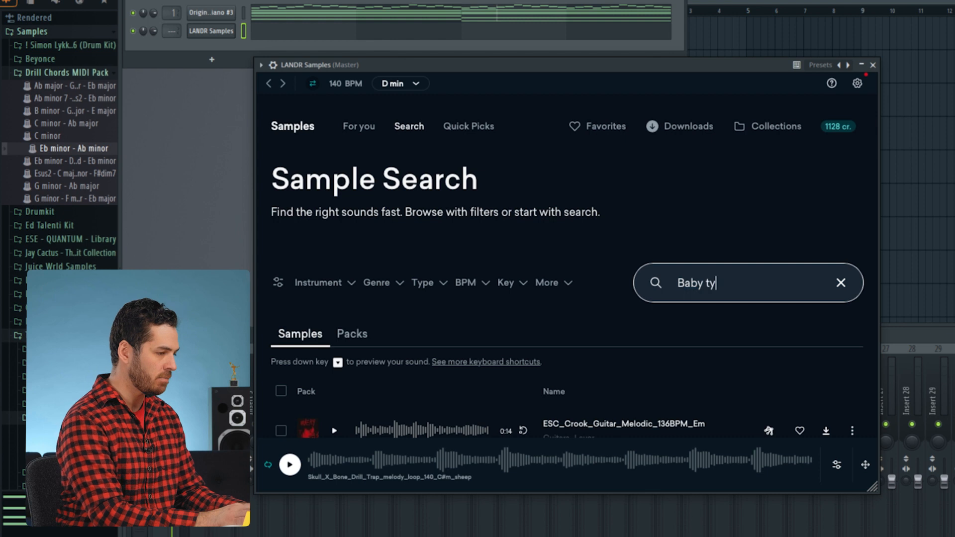
Step: Search the LANDR sample packs for "Baby type" and open the Baby Type Beats collection
{"action": "type", "text": "pe"}
{"action": "left_click", "coordinate": [352, 333]}
{"action": "scroll", "coordinate": [390, 303], "scroll_direction": "down", "scroll_amount": 2}
{"action": "left_click", "coordinate": [390, 303]}
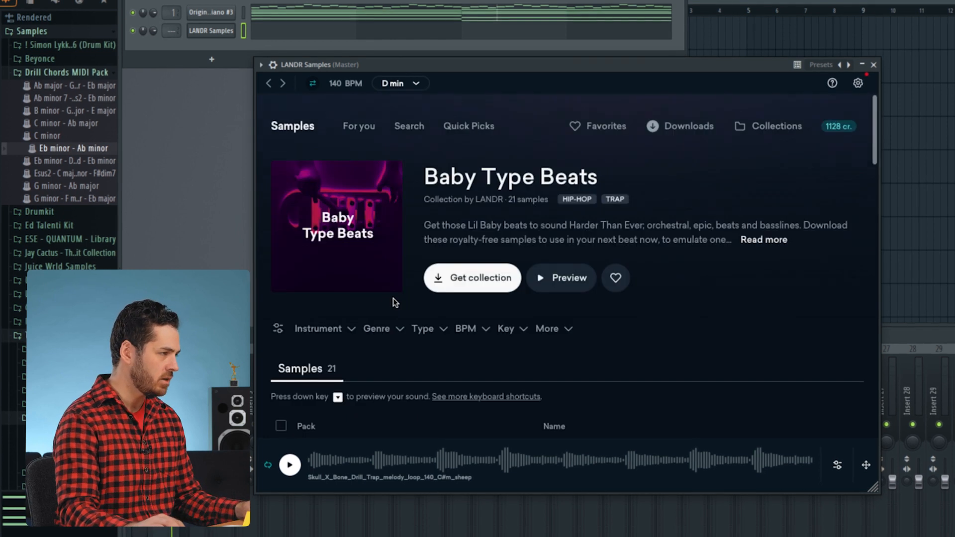
Step: Preview the Skull_X_Bone drill melody loop and download the Melody_Melodic Layer_E_154bpm sample from the collection
{"action": "scroll", "coordinate": [393, 302], "scroll_direction": "down", "scroll_amount": 2}
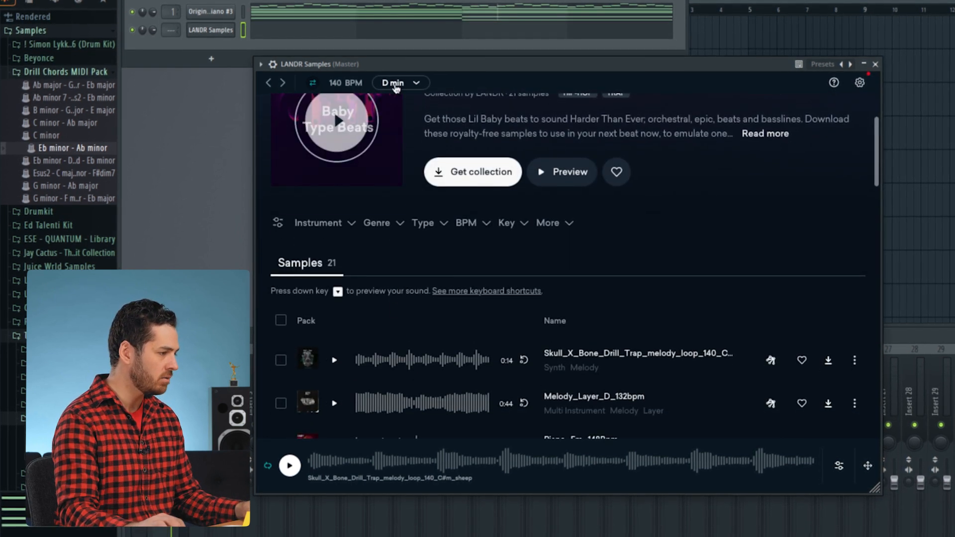
{"action": "left_click", "coordinate": [292, 466]}
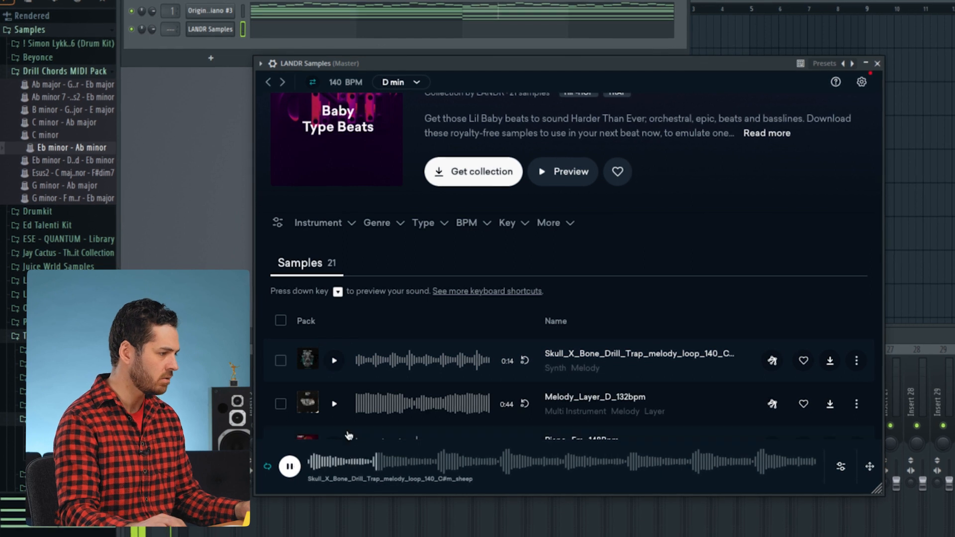
{"action": "left_click", "coordinate": [289, 468]}
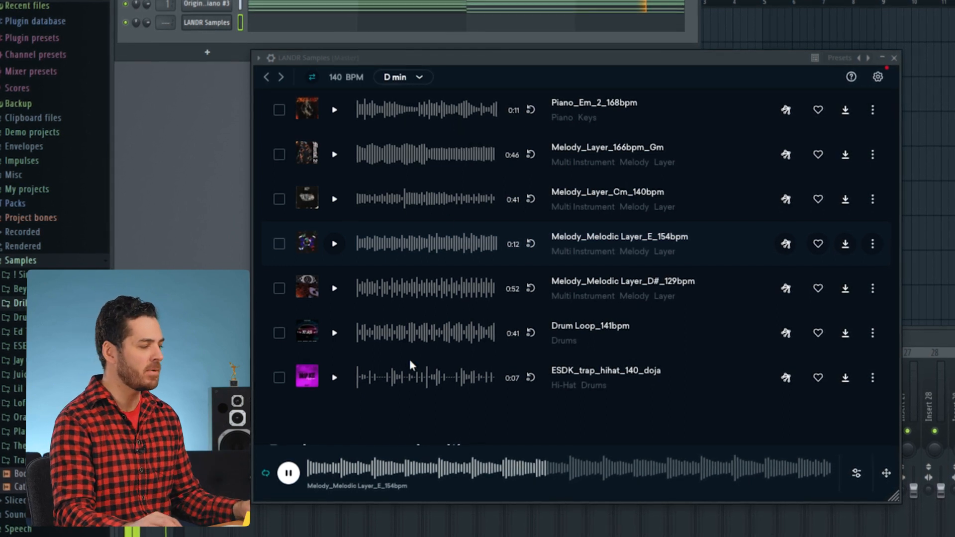
{"action": "scroll", "coordinate": [447, 300], "scroll_direction": "down", "scroll_amount": 1}
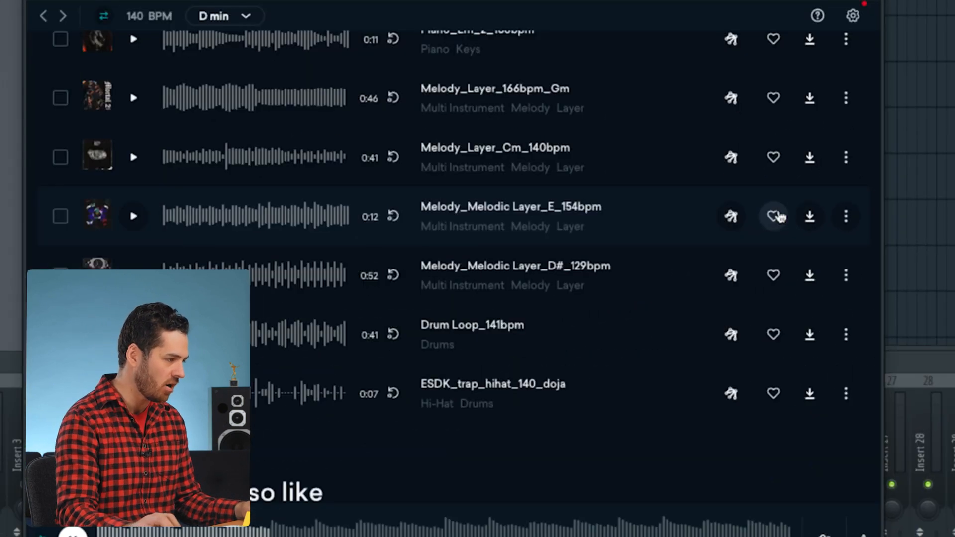
{"action": "left_click", "coordinate": [819, 228]}
Step: Play back the extended piano progression and select the notes in bars 5 and 6 of the piano roll
{"action": "scroll", "coordinate": [605, 358], "scroll_direction": "up", "scroll_amount": 5}
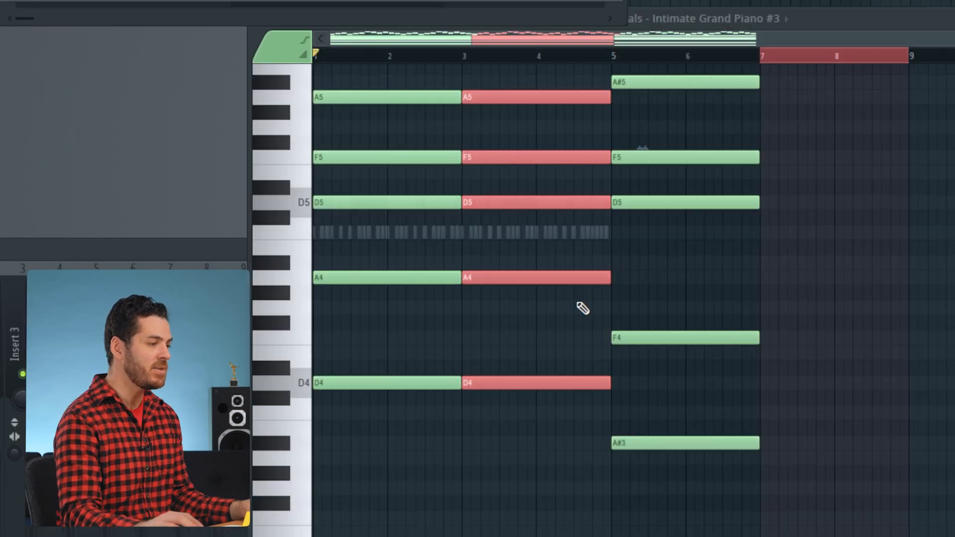
{"action": "scroll", "coordinate": [572, 303], "scroll_direction": "up", "scroll_amount": 5}
{"action": "scroll", "coordinate": [576, 309], "scroll_direction": "down", "scroll_amount": 3}
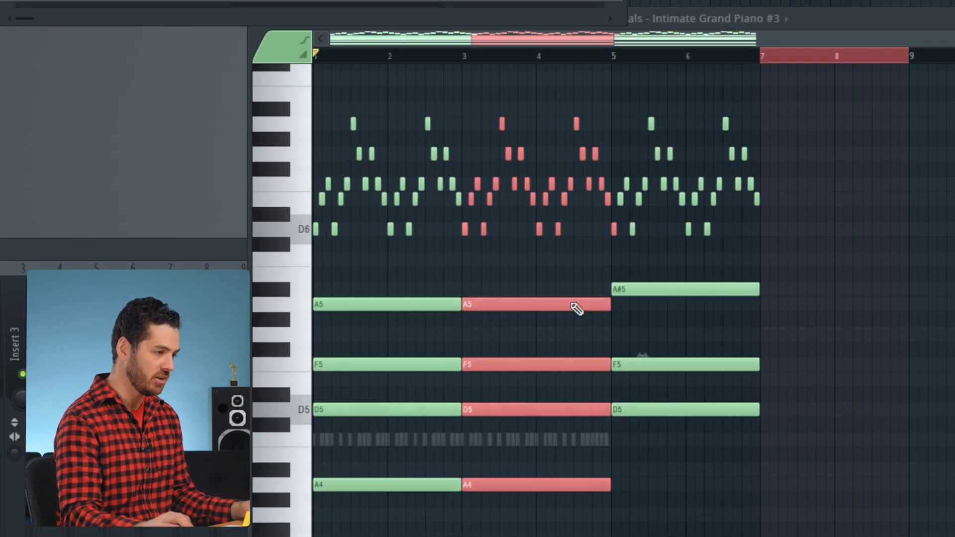
{"action": "key", "text": "space"}
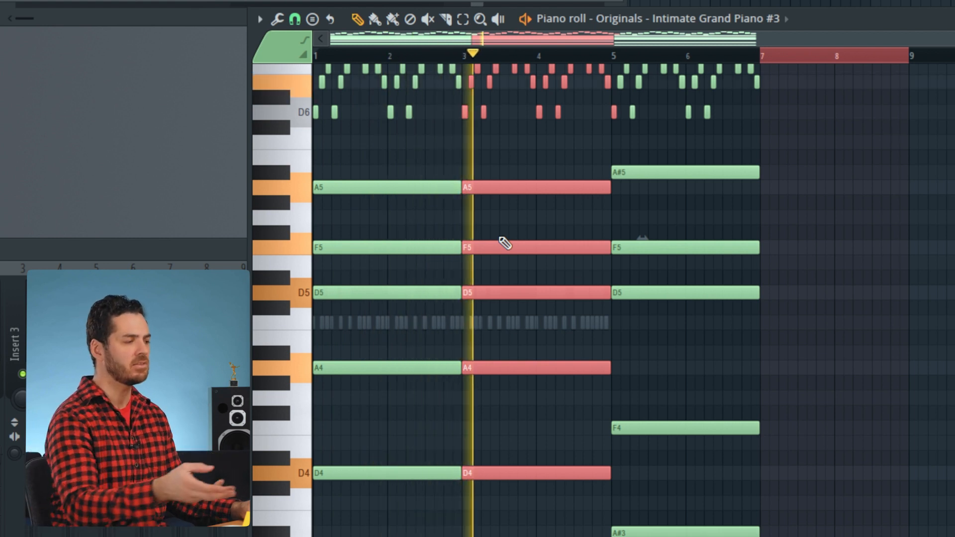
{"action": "key", "text": "space"}
{"action": "scroll", "coordinate": [659, 393], "scroll_direction": "down", "scroll_amount": 3}
{"action": "left_click_drag", "start_coordinate": [624, 432], "coordinate": [765, 82]}
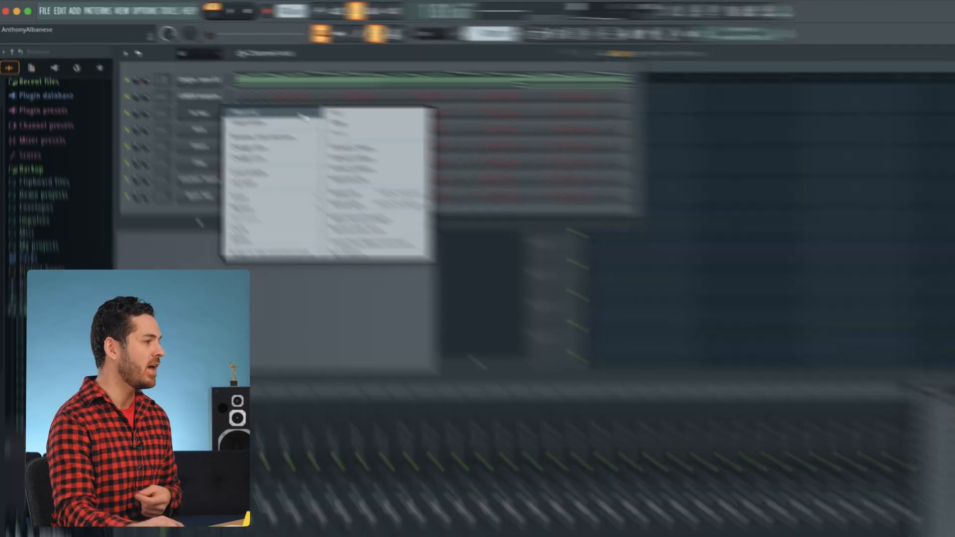
Step: Fill the Hi Hat channel every two steps and add extra hits on steps 16 and 32
{"action": "left_click", "coordinate": [351, 148]}
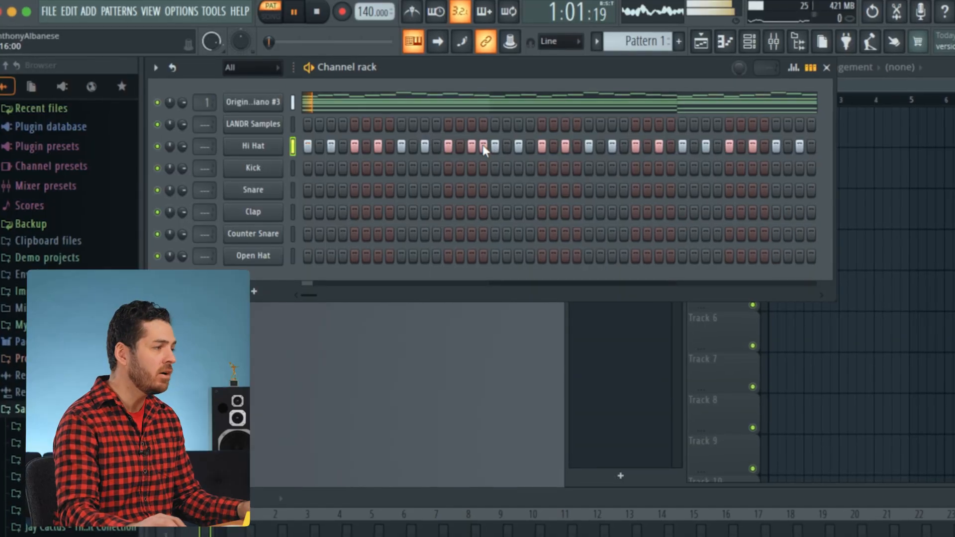
{"action": "left_click", "coordinate": [674, 146]}
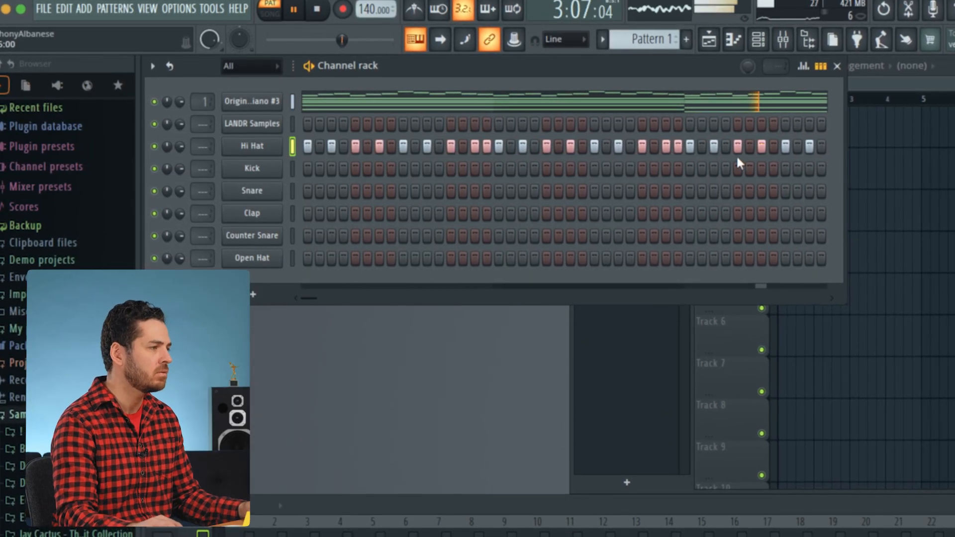
Step: Place snare hits on steps 9, 25 and 41 while the pattern plays, and stop playback
{"action": "left_click", "coordinate": [404, 191]}
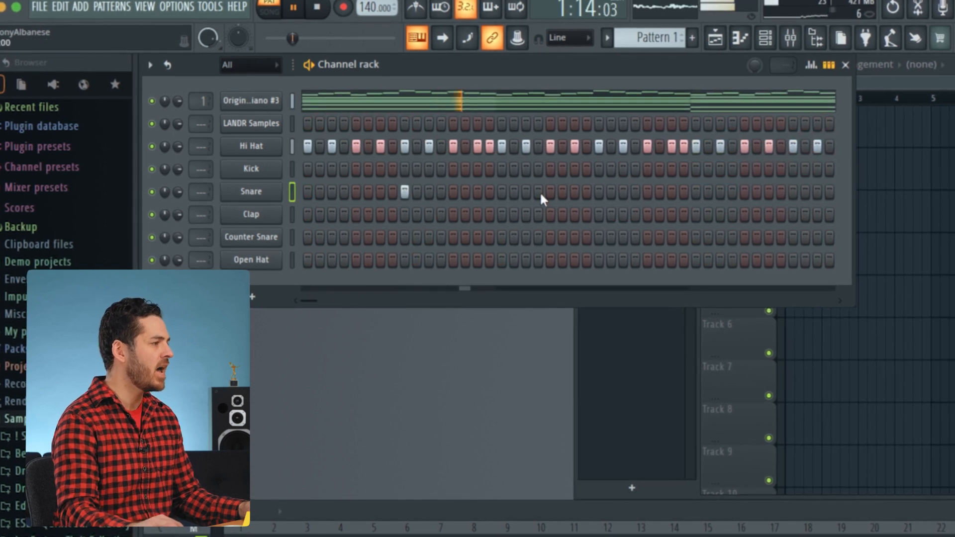
{"action": "left_click", "coordinate": [599, 191]}
{"action": "left_click", "coordinate": [793, 191]}
{"action": "key", "text": "space"}
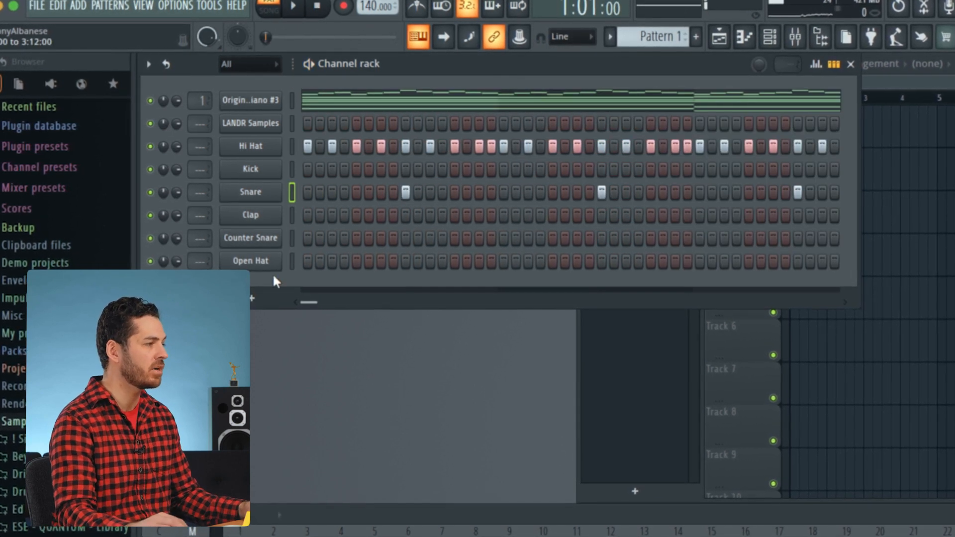
Step: Layer Clap hits under the snare on steps 9, 25, 41 and 57 while the pattern plays
{"action": "left_click", "coordinate": [405, 215]}
{"action": "key", "text": "space"}
{"action": "left_click", "coordinate": [601, 215]}
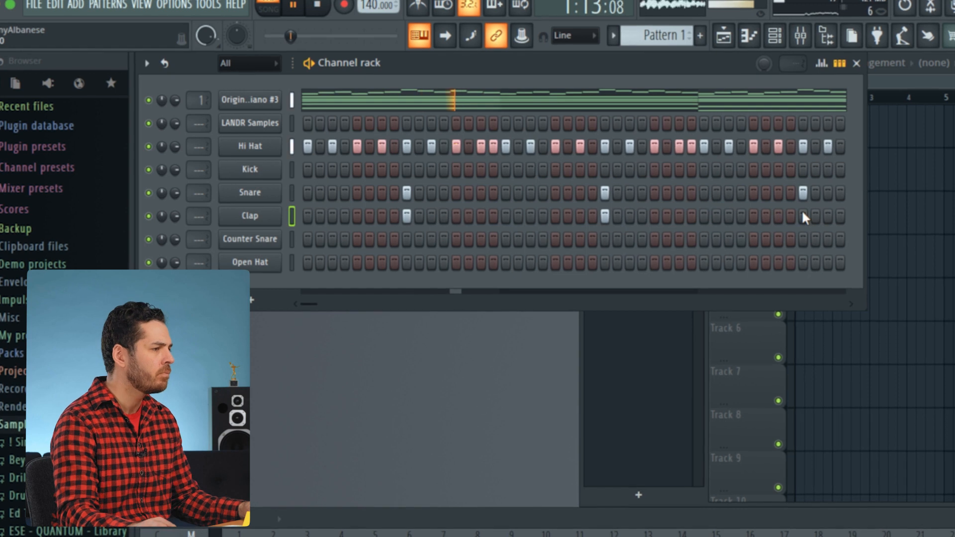
{"action": "left_click_drag", "start_coordinate": [315, 304], "coordinate": [329, 302]}
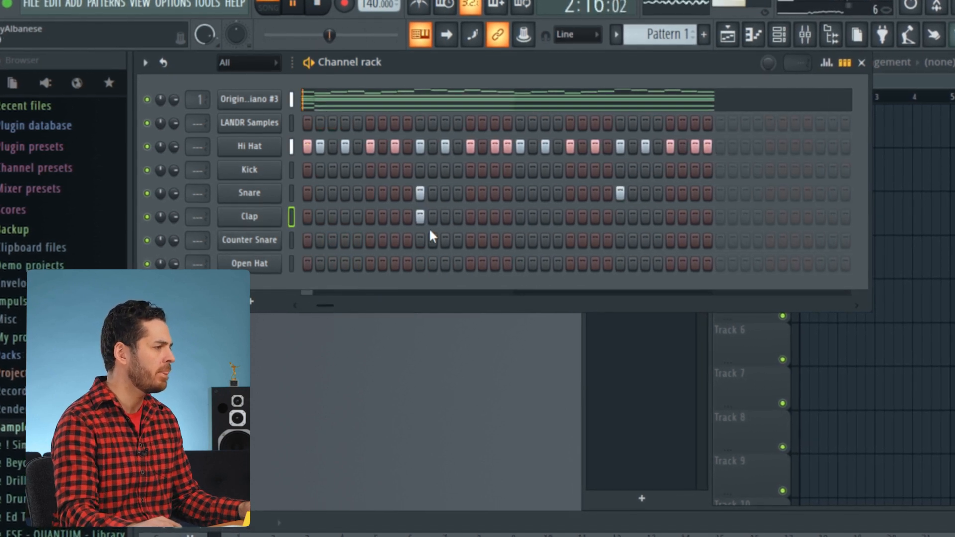
{"action": "left_click", "coordinate": [620, 217]}
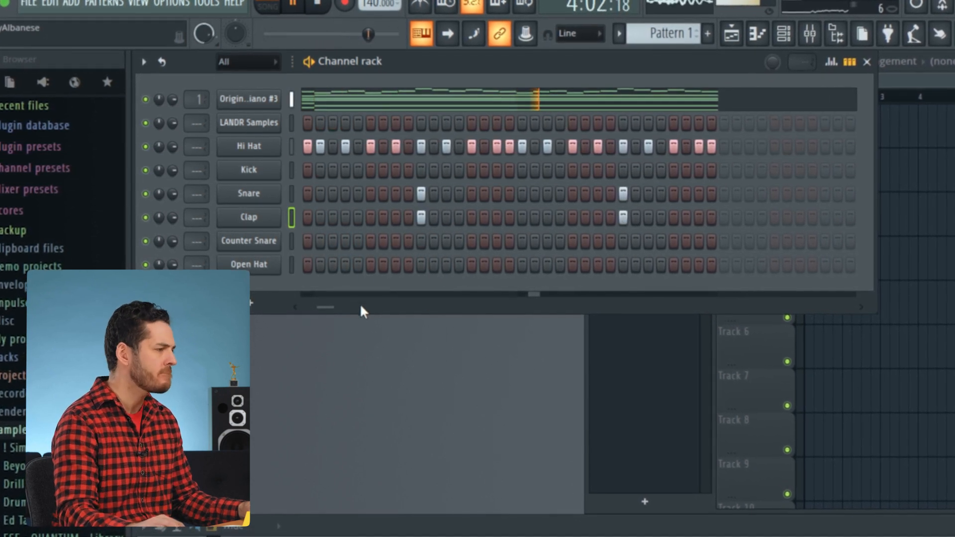
Step: Place Open Hat hits on steps 13, 29, 45 and 61 while checking the pattern in playback
{"action": "mouse_move", "coordinate": [325, 307]}
{"action": "left_mouse_down"}
{"action": "mouse_move", "coordinate": [335, 307]}
{"action": "mouse_move", "coordinate": [309, 307]}
{"action": "left_mouse_up"}
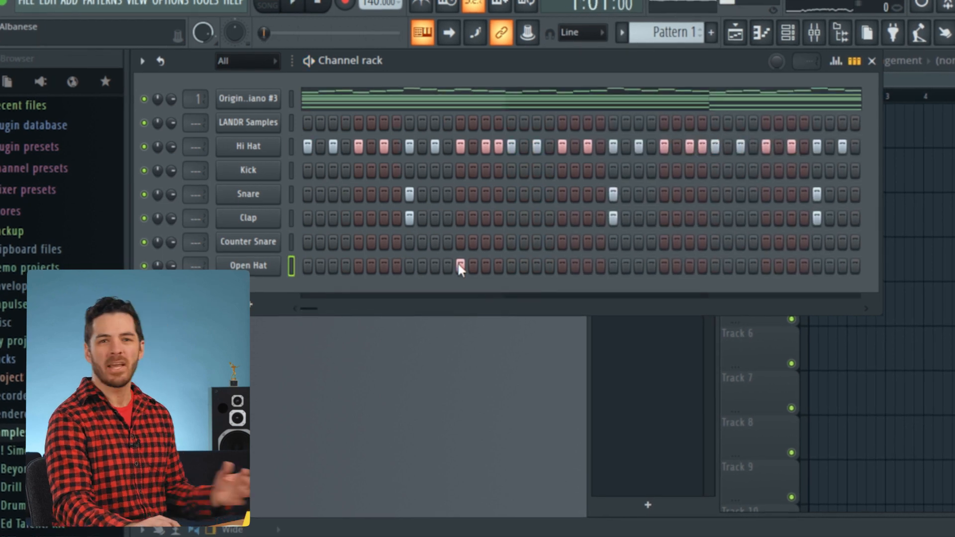
{"action": "key", "text": "space"}
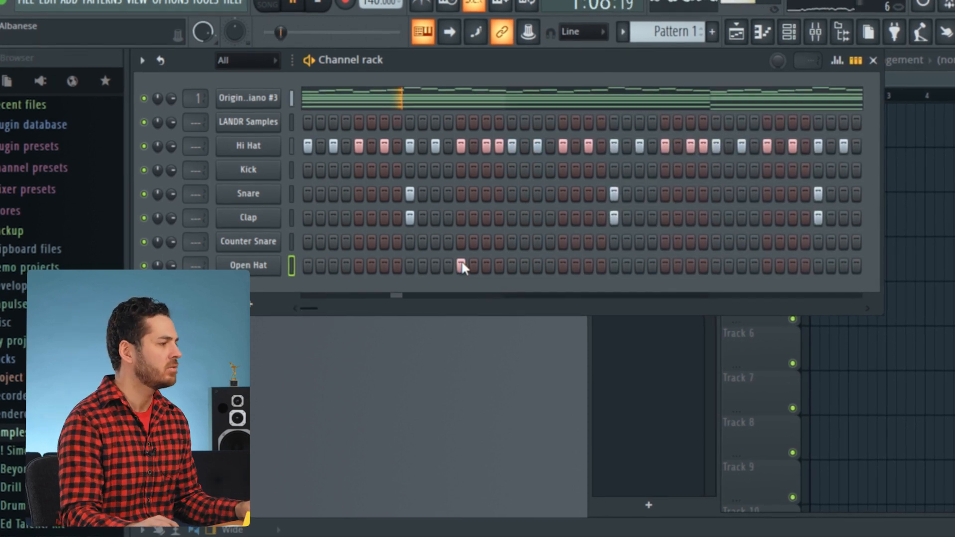
{"action": "left_click", "coordinate": [667, 265]}
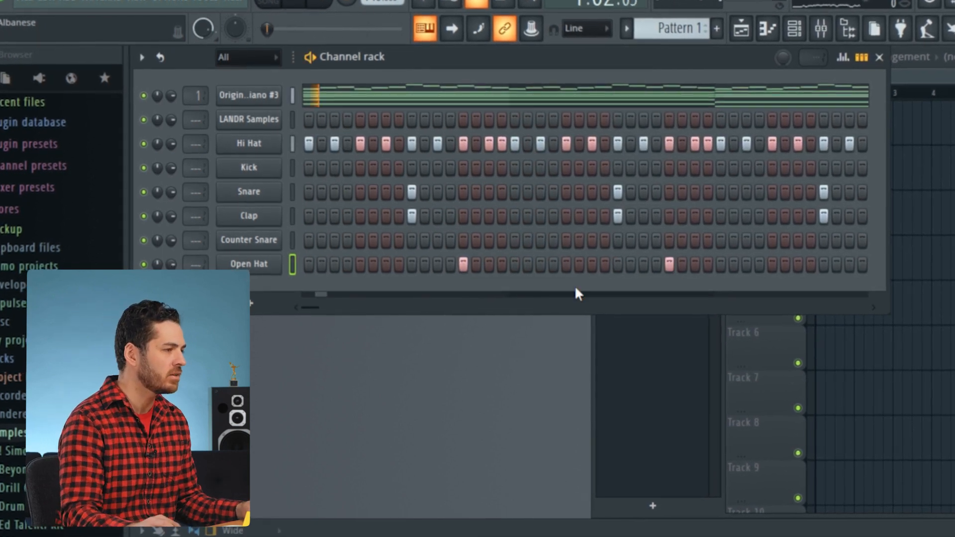
{"action": "left_click_drag", "start_coordinate": [323, 307], "coordinate": [333, 306]}
{"action": "left_click", "coordinate": [557, 263]}
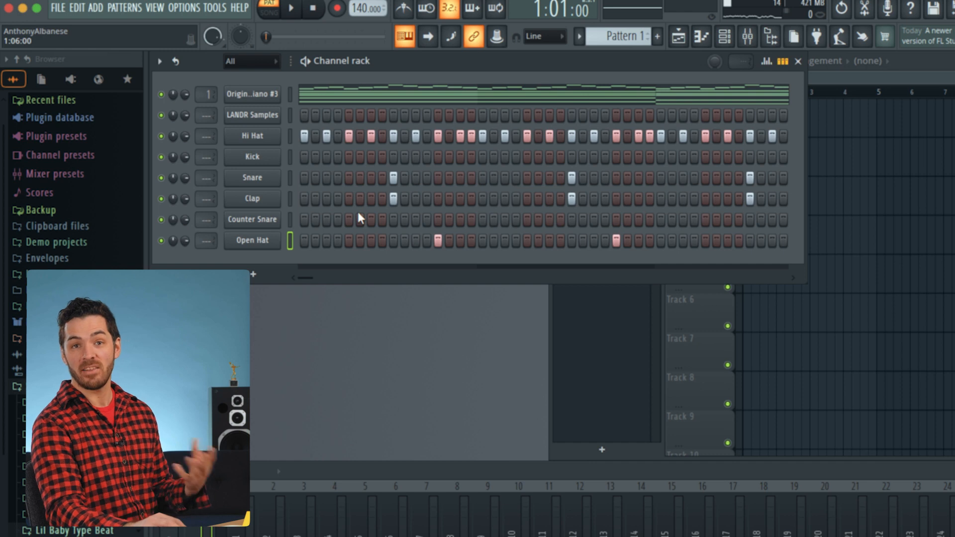
Step: Program Counter Snare hits on steps 7, 12, 21, 28, 39, 44, 53, 62 and 64, checking them in playback
{"action": "left_click", "coordinate": [372, 219]}
{"action": "left_click", "coordinate": [427, 219]}
{"action": "key", "text": "space"}
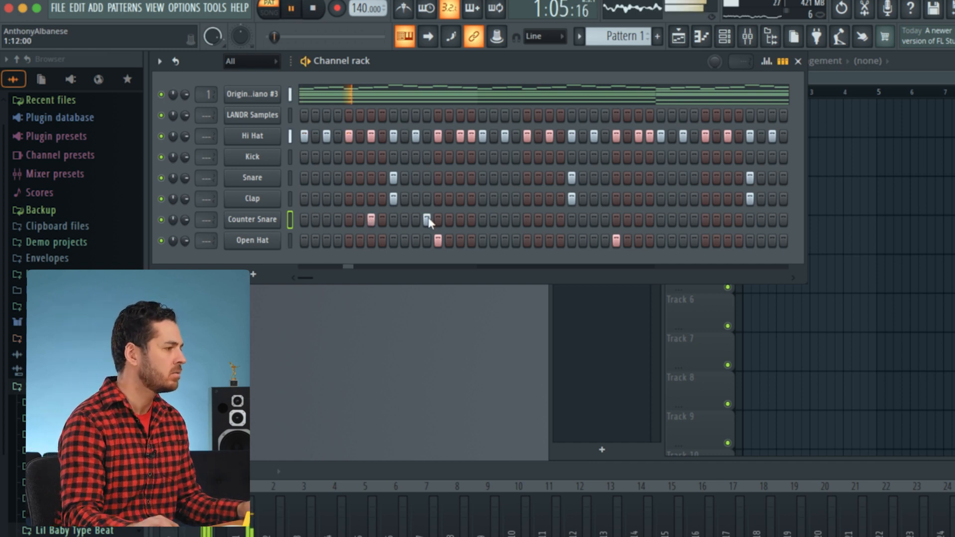
{"action": "left_click", "coordinate": [427, 220]}
{"action": "left_click", "coordinate": [449, 219]}
{"action": "left_click", "coordinate": [472, 219]}
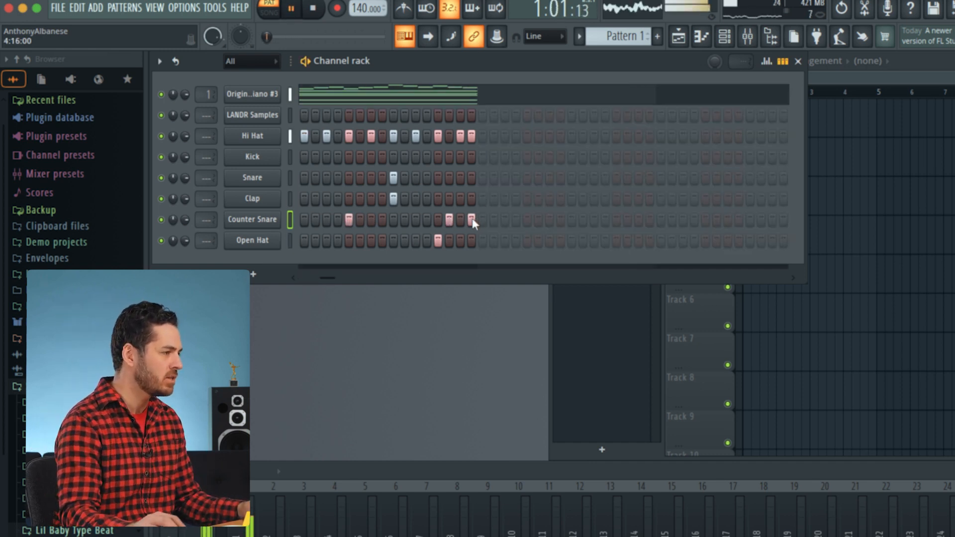
{"action": "left_click", "coordinate": [384, 100]}
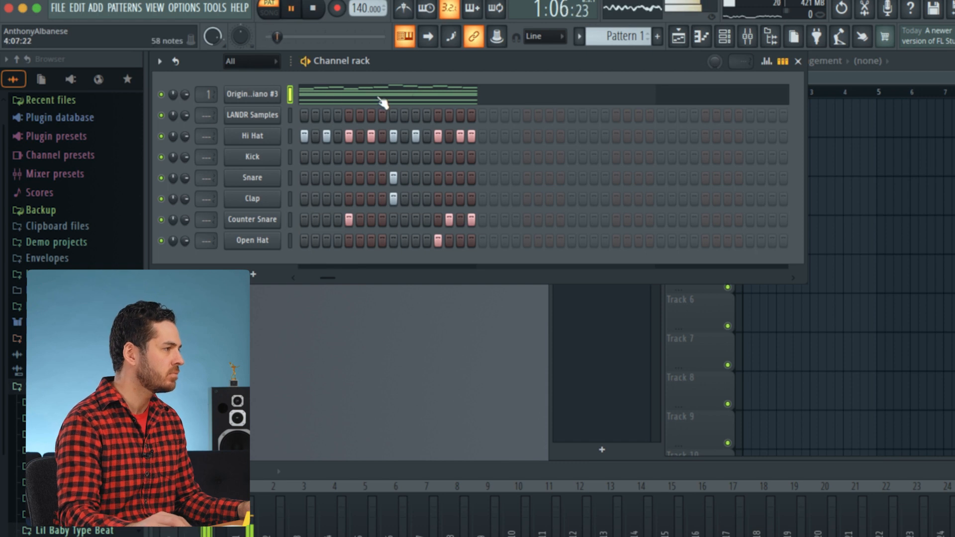
{"action": "mouse_move", "coordinate": [329, 275]}
{"action": "left_mouse_down"}
{"action": "mouse_move", "coordinate": [303, 275]}
{"action": "mouse_move", "coordinate": [320, 276]}
{"action": "left_mouse_up"}
{"action": "scroll", "coordinate": [320, 277], "scroll_direction": "right", "scroll_amount": 3}
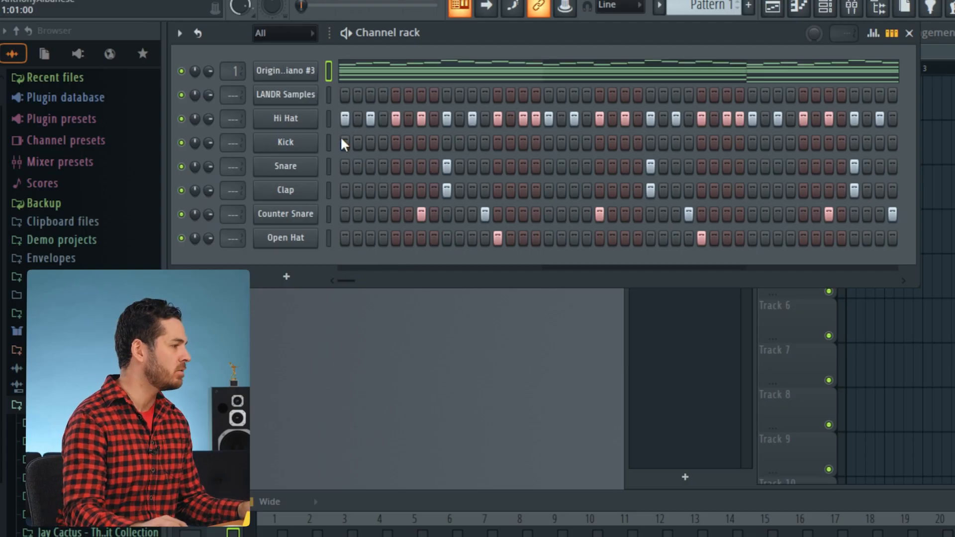
Step: Place Kick hits on steps 1, 4, 7 and 17, checking the pattern in playback
{"action": "left_click", "coordinate": [345, 143]}
{"action": "left_click", "coordinate": [383, 142]}
{"action": "left_click", "coordinate": [421, 143]}
{"action": "key", "text": "space"}
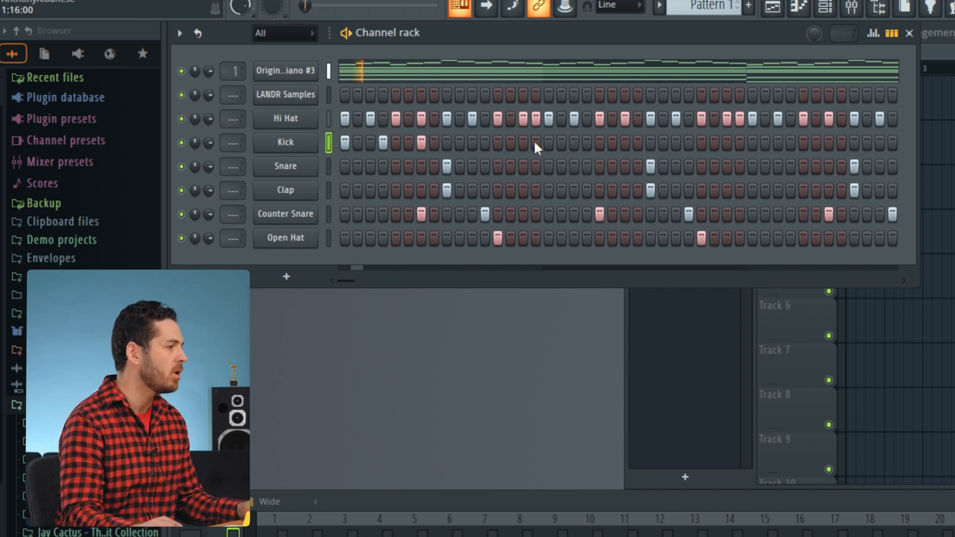
{"action": "left_click", "coordinate": [548, 142]}
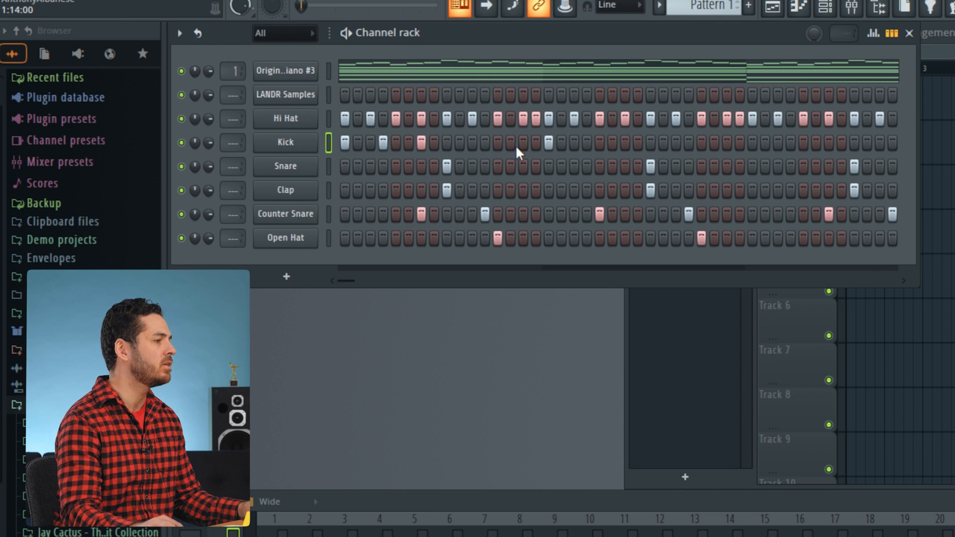
Step: Add Kick hits on steps 15, 16, 20, 25, 28, 33 and 36, and clear those on steps 29 and 31
{"action": "left_click", "coordinate": [523, 143]}
{"action": "left_click", "coordinate": [536, 142]}
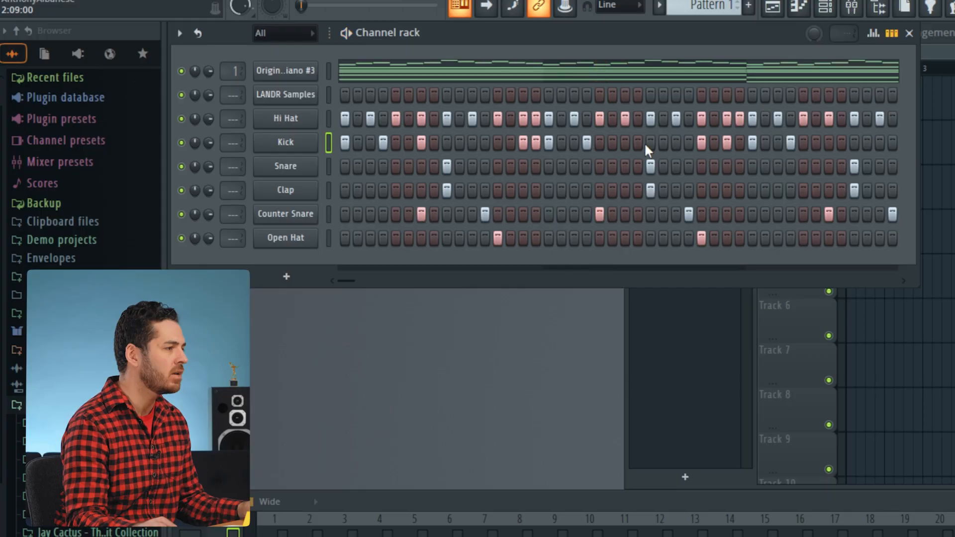
{"action": "left_click", "coordinate": [650, 143]}
{"action": "left_click", "coordinate": [727, 143]}
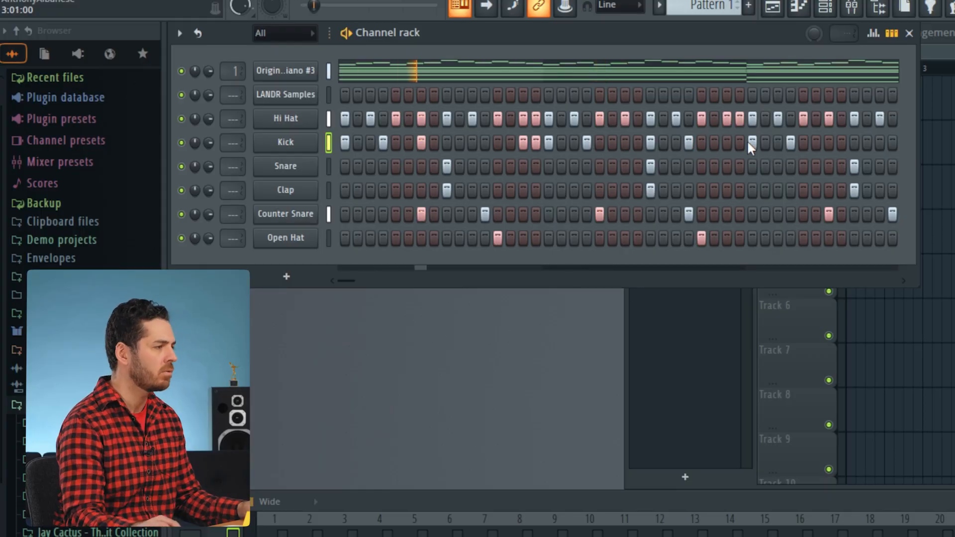
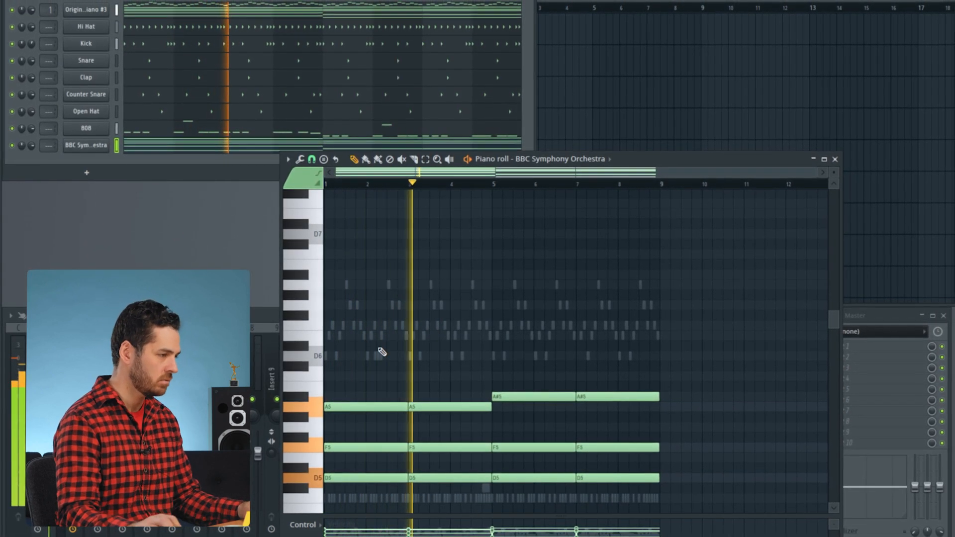
Step: Sustain each BBC Symphony Orchestra chord for four bars by replacing its repeat, and delete the lowest notes D4 and A#3
{"action": "scroll", "coordinate": [379, 348], "scroll_direction": "down", "scroll_amount": 5}
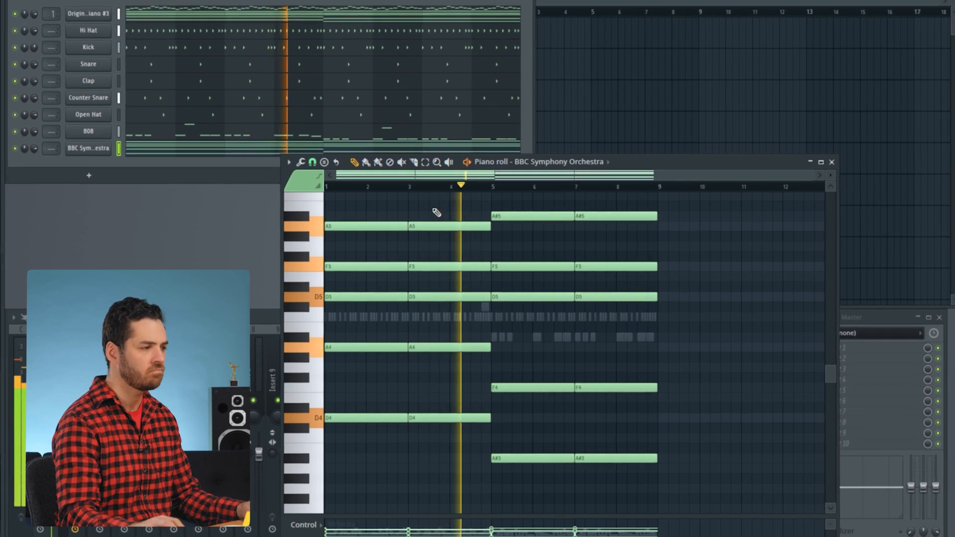
{"action": "scroll", "coordinate": [436, 212], "scroll_direction": "up", "scroll_amount": 1}
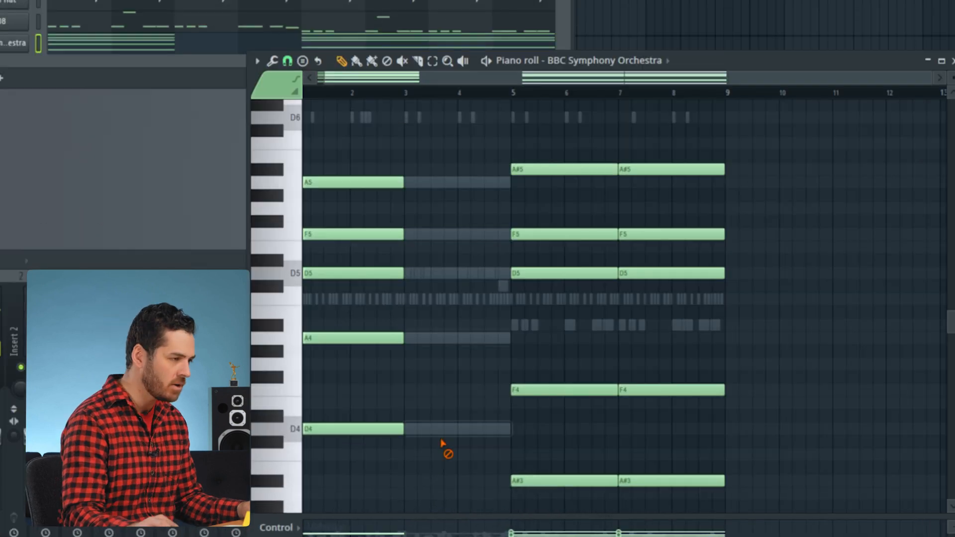
{"action": "left_click_drag", "start_coordinate": [394, 137], "coordinate": [503, 428]}
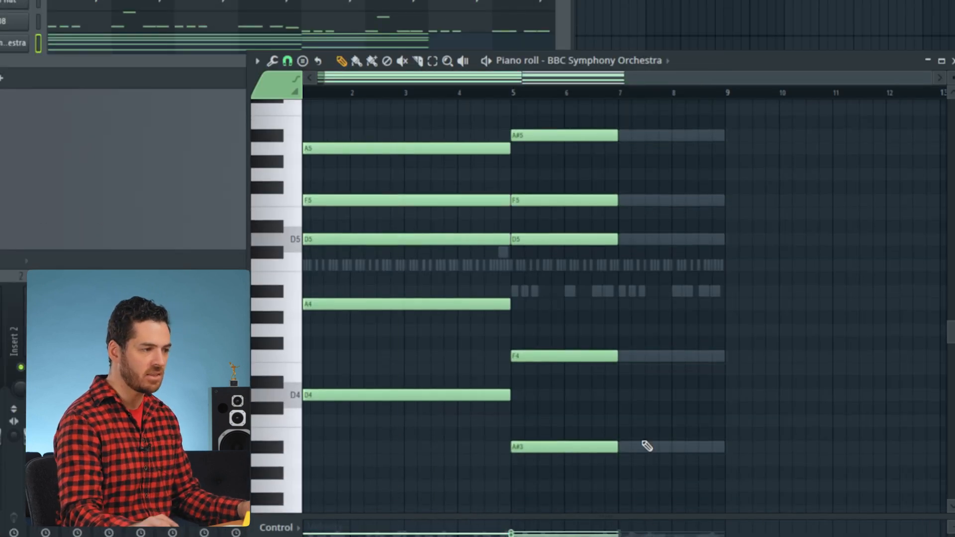
{"action": "left_click_drag", "start_coordinate": [601, 105], "coordinate": [608, 505]}
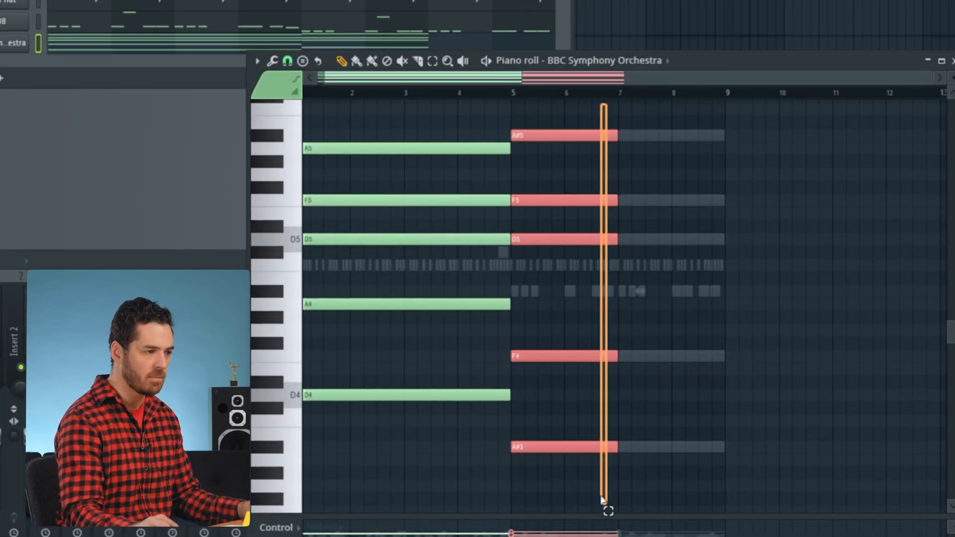
{"action": "left_click_drag", "start_coordinate": [617, 447], "coordinate": [716, 445]}
{"action": "scroll", "coordinate": [379, 333], "scroll_direction": "down", "scroll_amount": 1}
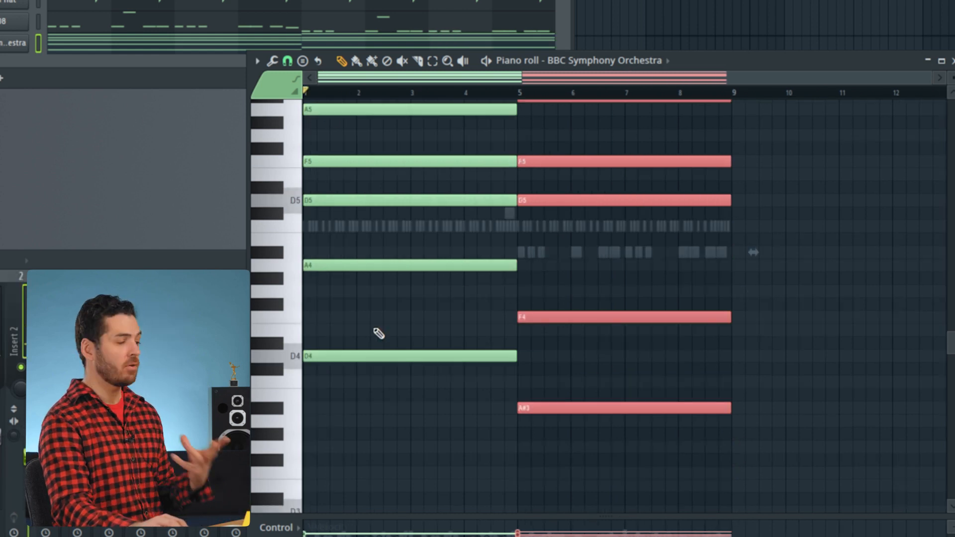
{"action": "right_click", "coordinate": [396, 354]}
{"action": "right_click", "coordinate": [580, 413]}
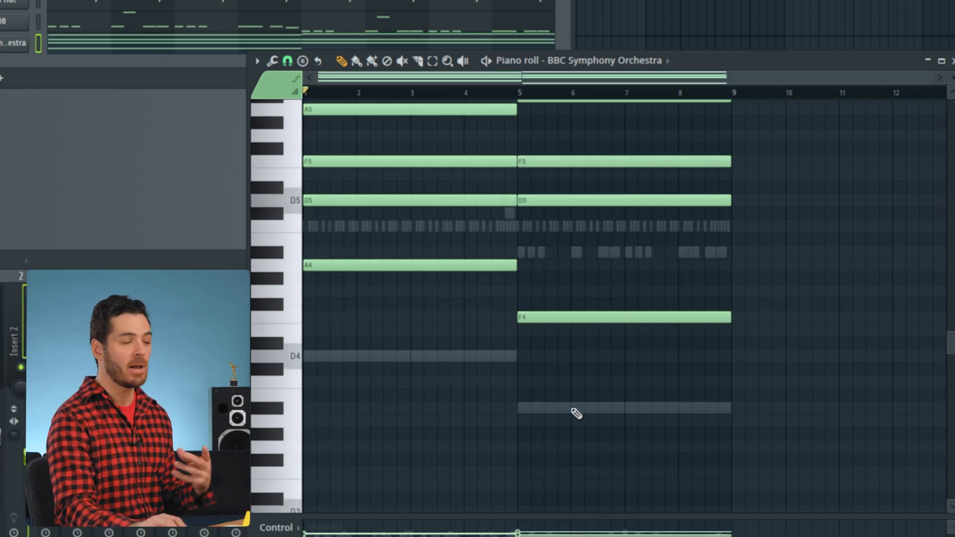
Step: Add a high string melody of one-bar notes D6, F6, E6, D6 over bars 1 to 4 and repeat it in bars 5 to 8
{"action": "scroll", "coordinate": [392, 235], "scroll_direction": "up", "scroll_amount": 1}
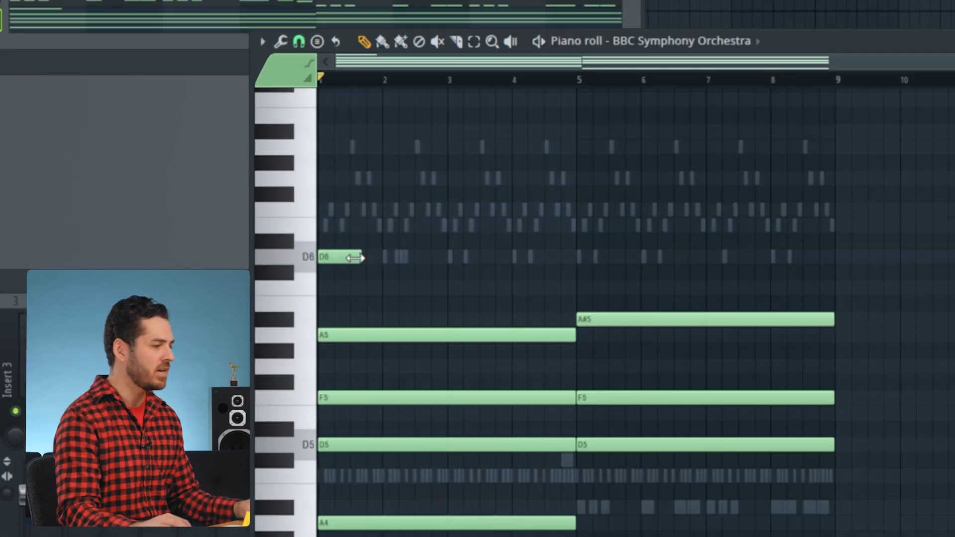
{"action": "left_click_drag", "start_coordinate": [384, 222], "coordinate": [395, 201]}
{"action": "key", "text": "space"}
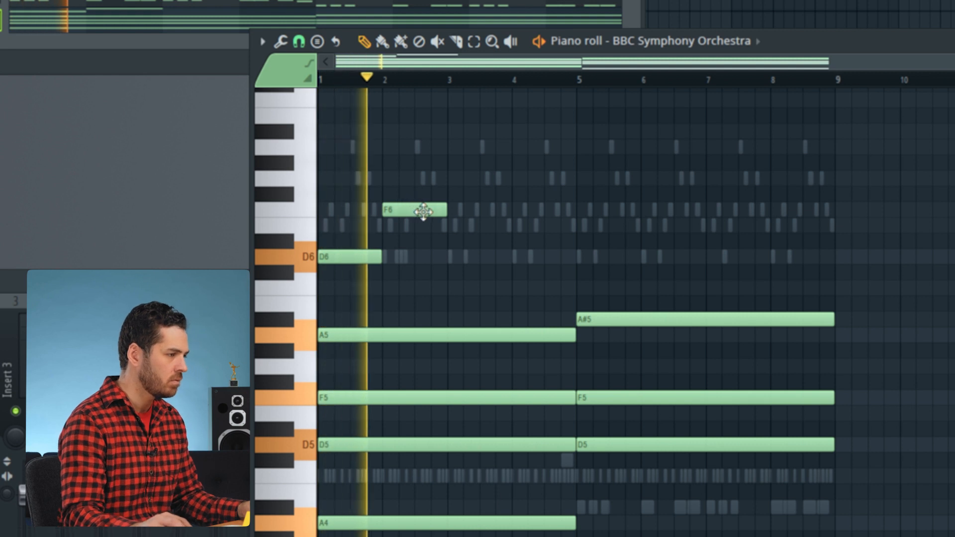
{"action": "left_click", "coordinate": [455, 225]}
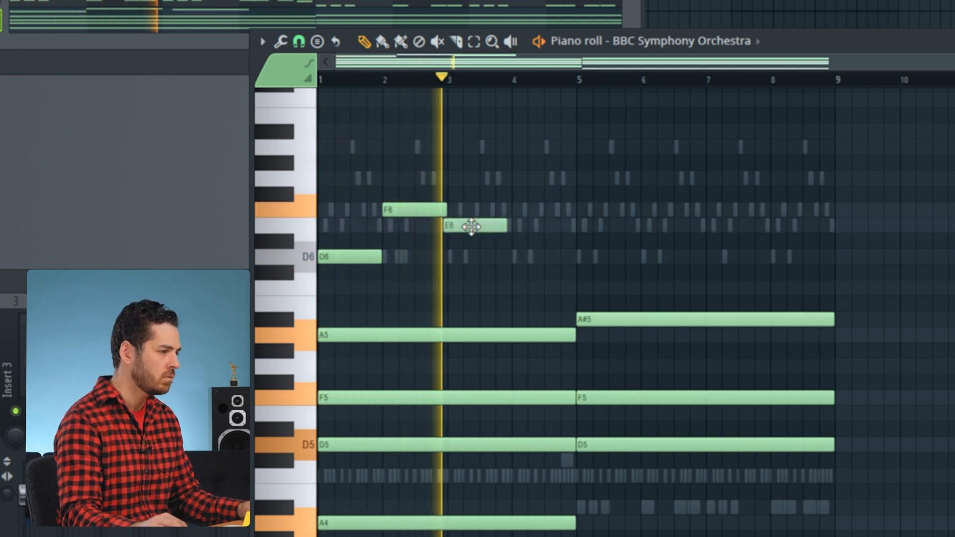
{"action": "left_click", "coordinate": [515, 256]}
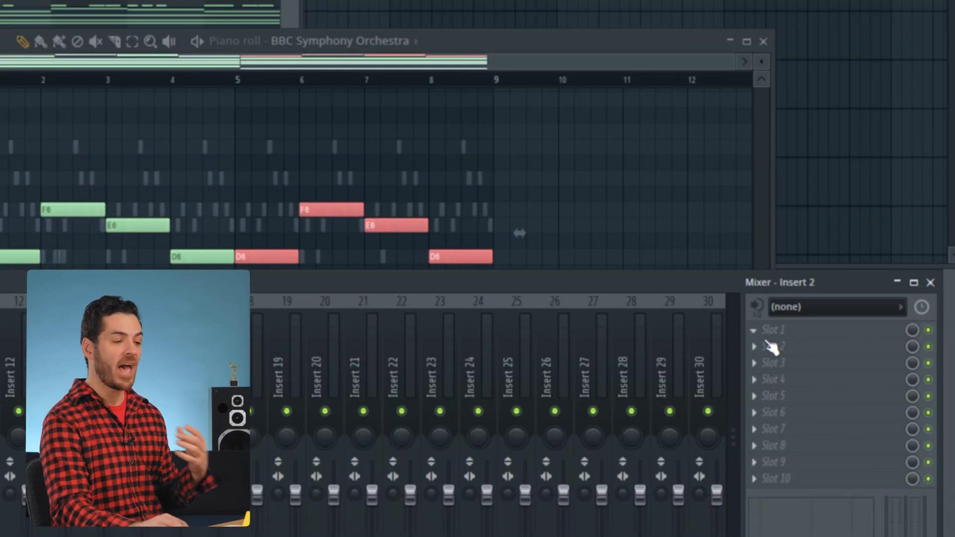
Step: Load the AU version of the TAIP effect on mixer Insert 2 and set its Wear to about 43
{"action": "left_click", "coordinate": [771, 347]}
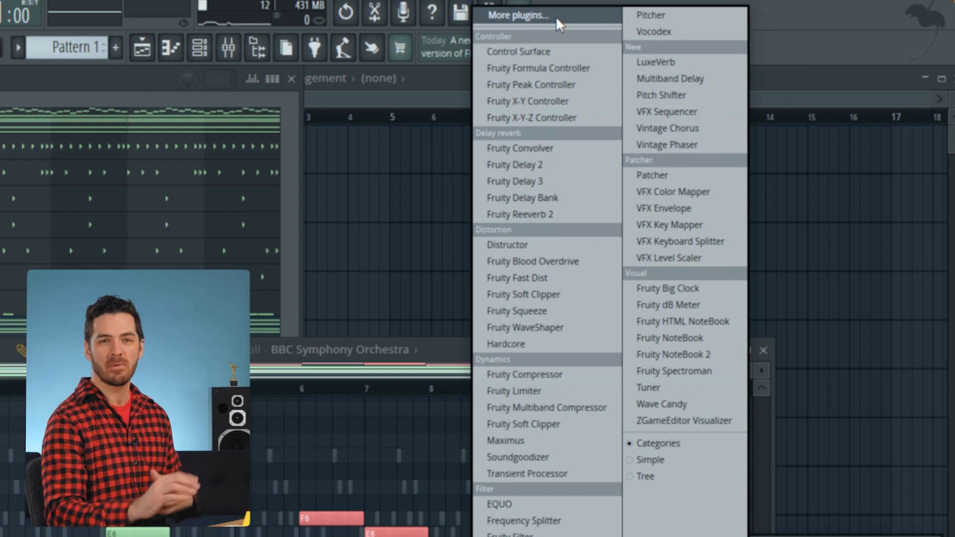
{"action": "left_click", "coordinate": [556, 17]}
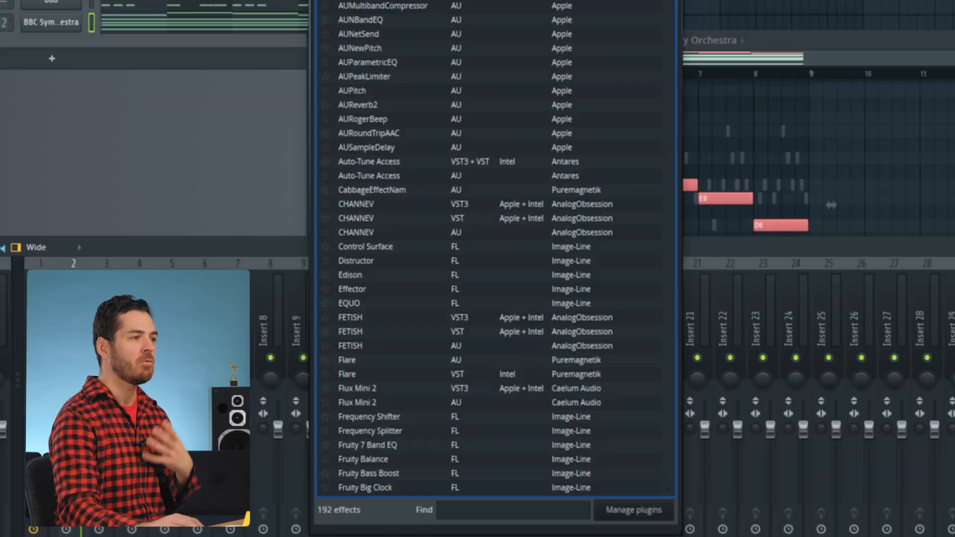
{"action": "type", "text": "ta"}
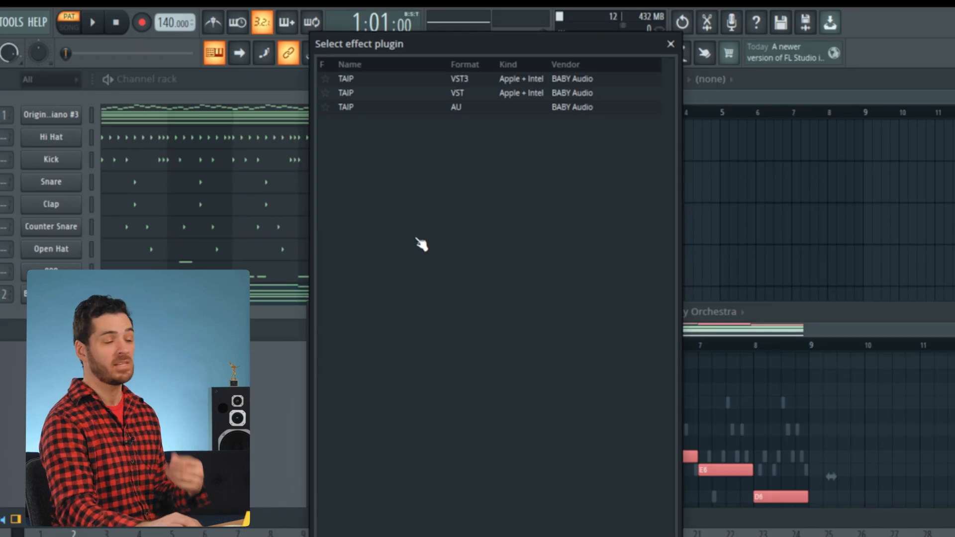
{"action": "double_click", "coordinate": [401, 108]}
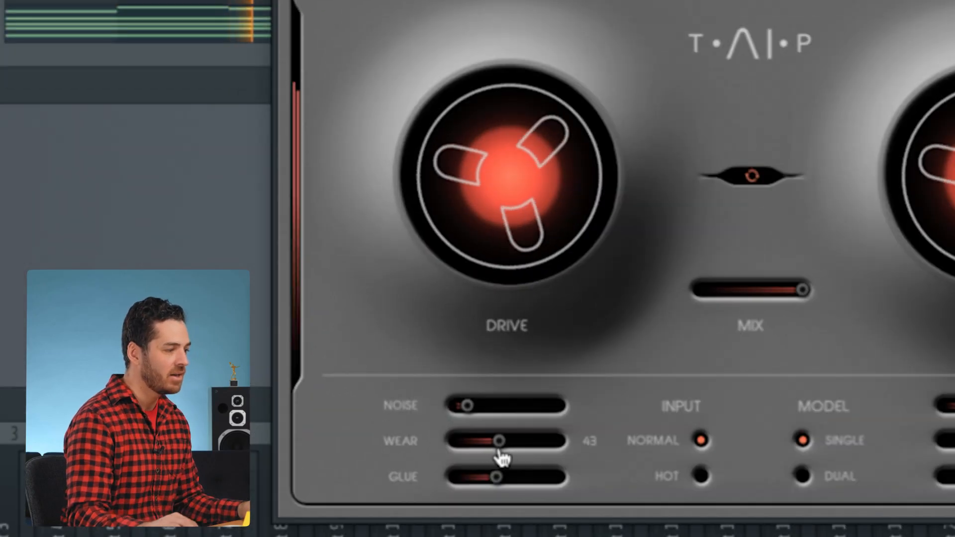
{"action": "mouse_move", "coordinate": [502, 458]}
{"action": "left_mouse_down"}
{"action": "mouse_move", "coordinate": [589, 458]}
{"action": "mouse_move", "coordinate": [501, 450]}
{"action": "left_mouse_up"}
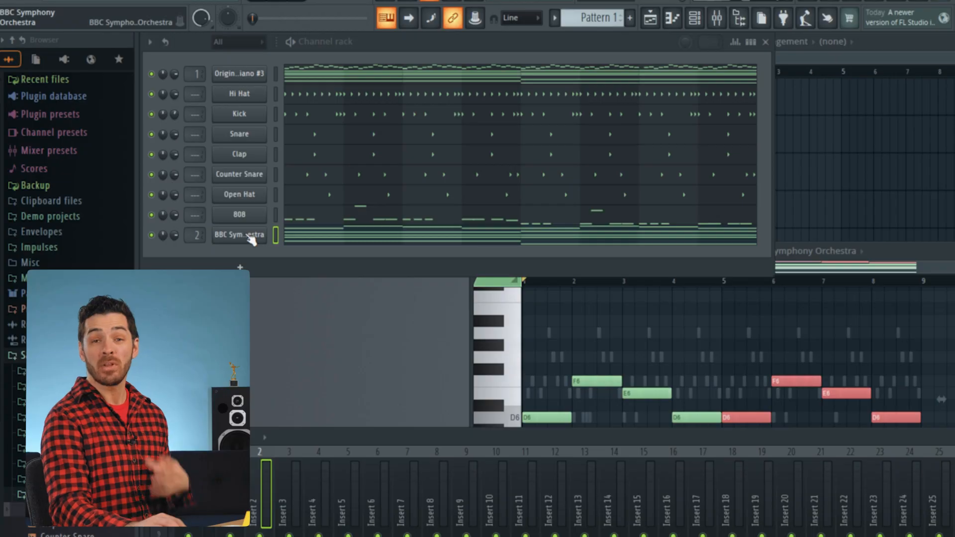
Step: Clone the BBC Symphony Orchestra channel and set the clone's Violins 1 articulation to Spiccato
{"action": "right_click", "coordinate": [249, 237]}
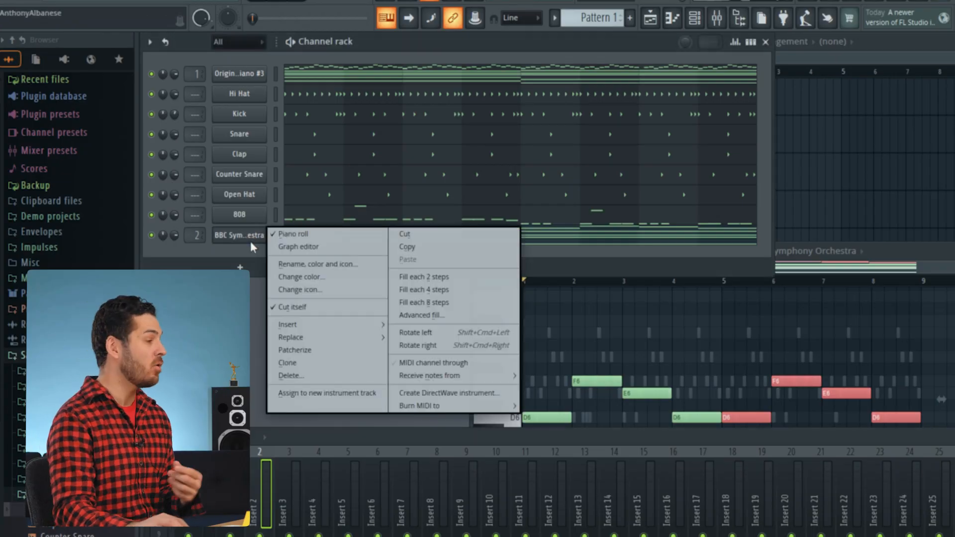
{"action": "left_click", "coordinate": [319, 363]}
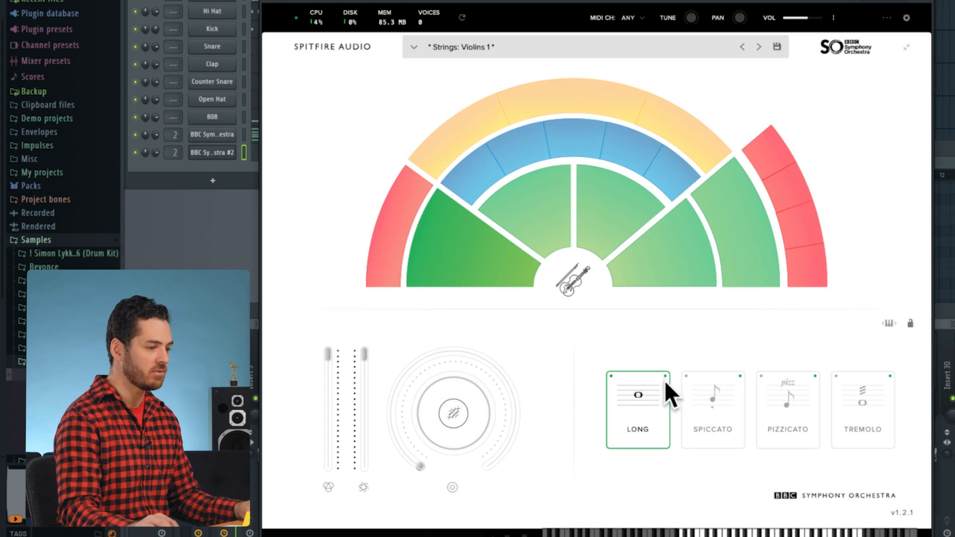
{"action": "left_click", "coordinate": [704, 405]}
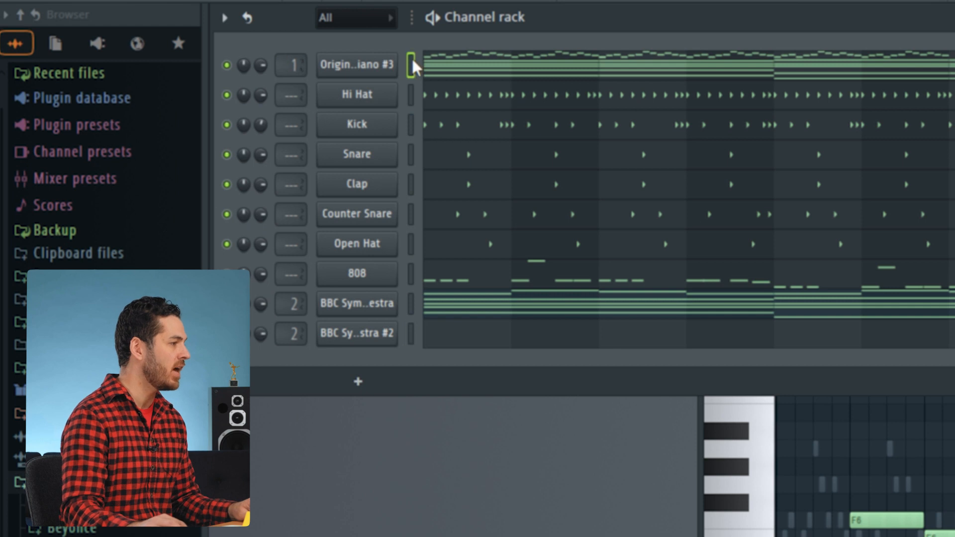
Step: Fill the cloned BBC Symphony Orchestra channel with the piano's melody only, removing all chord notes, raise it one octave and play it
{"action": "left_click", "coordinate": [411, 333]}
{"action": "scroll", "coordinate": [685, 320], "scroll_direction": "down", "scroll_amount": 3}
{"action": "left_click_drag", "start_coordinate": [698, 206], "coordinate": [339, 496]}
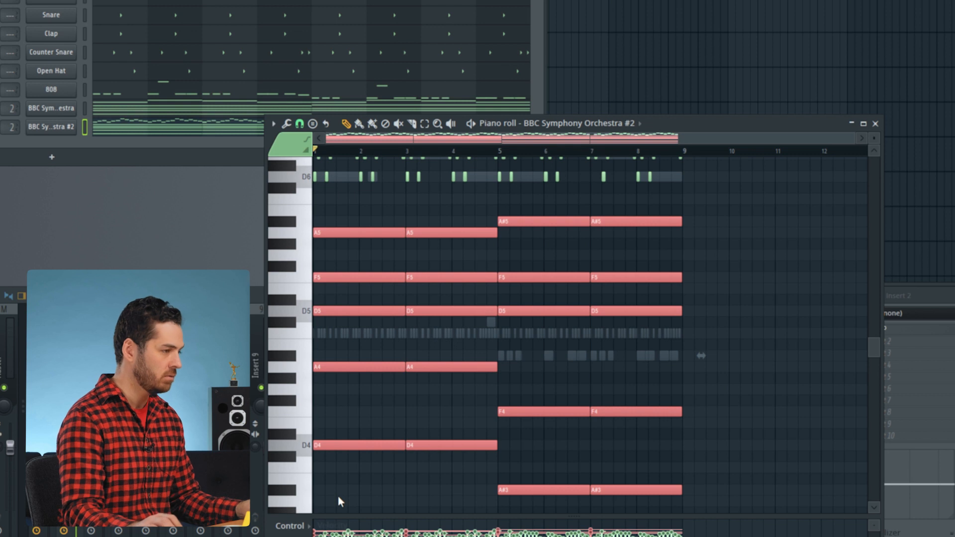
{"action": "key", "text": "Delete"}
{"action": "key", "text": "ctrl+v"}
{"action": "key", "text": "ctrl+Up"}
{"action": "key", "text": "space"}
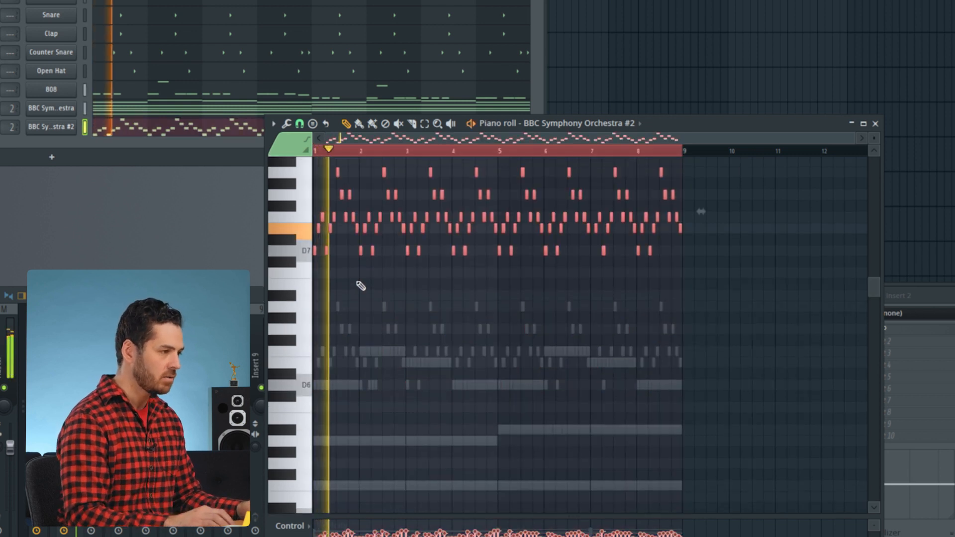
{"action": "key", "text": "space"}
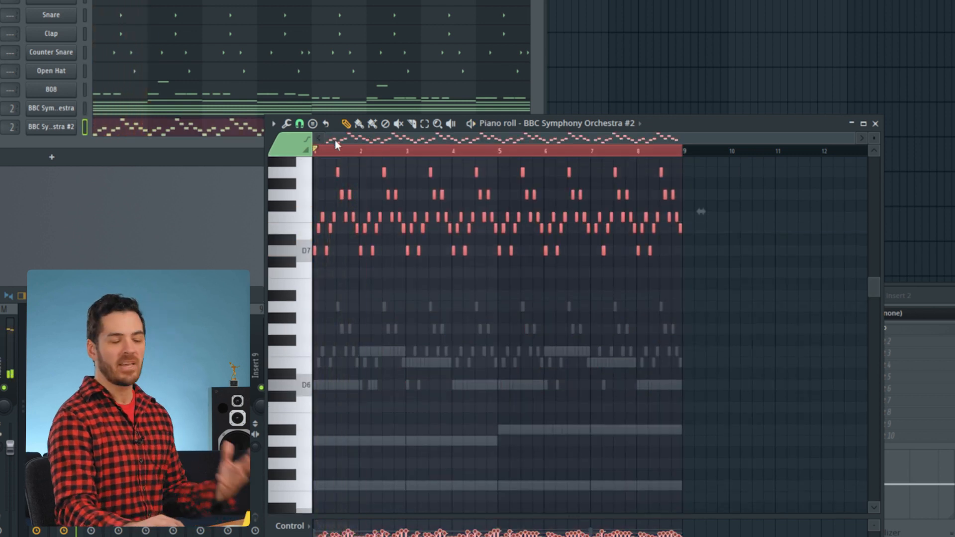
Step: Thin out bar 1 of the spiccato melody by deleting its E7 and F7 notes and the first G7, and audition it
{"action": "scroll", "coordinate": [344, 153], "scroll_direction": "up", "scroll_amount": 4}
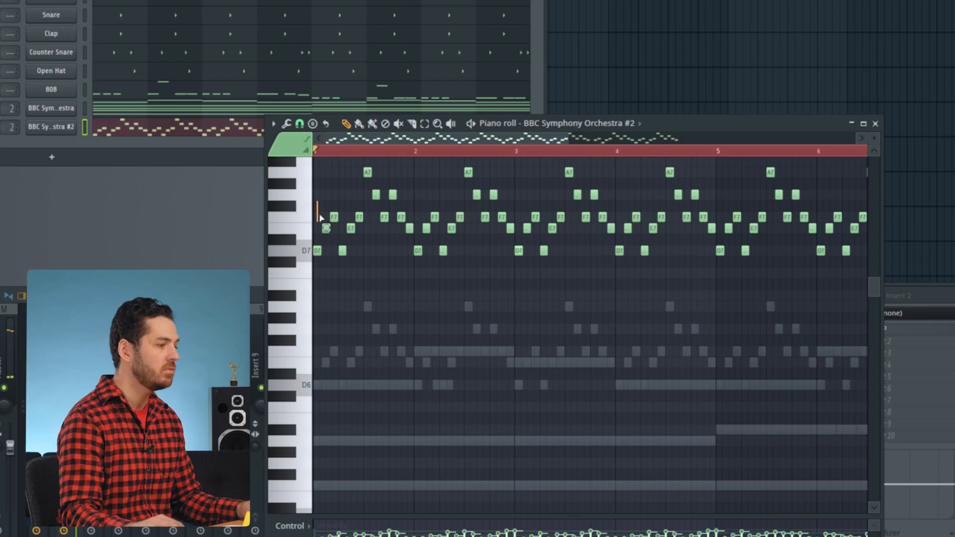
{"action": "left_click_drag", "start_coordinate": [320, 218], "coordinate": [399, 233]}
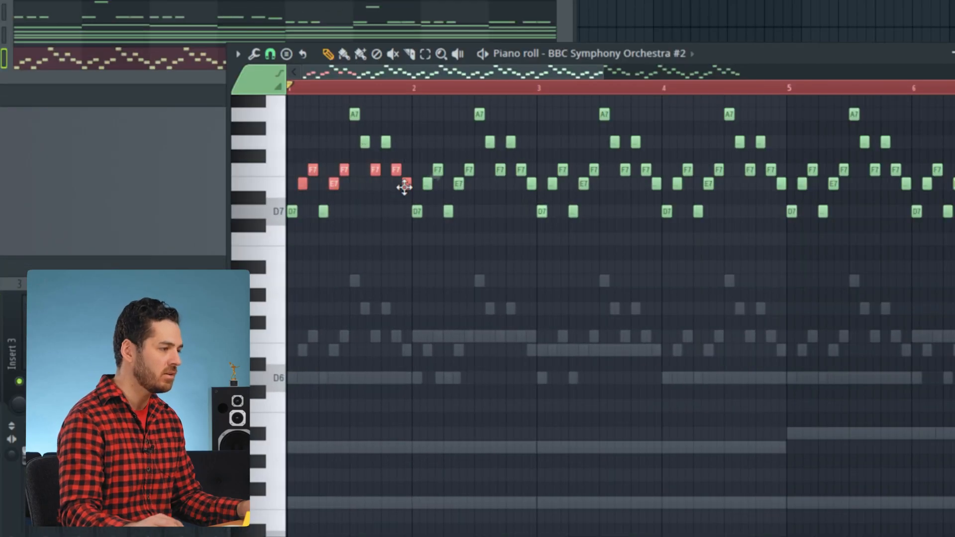
{"action": "key", "text": "Delete"}
{"action": "key", "text": "space"}
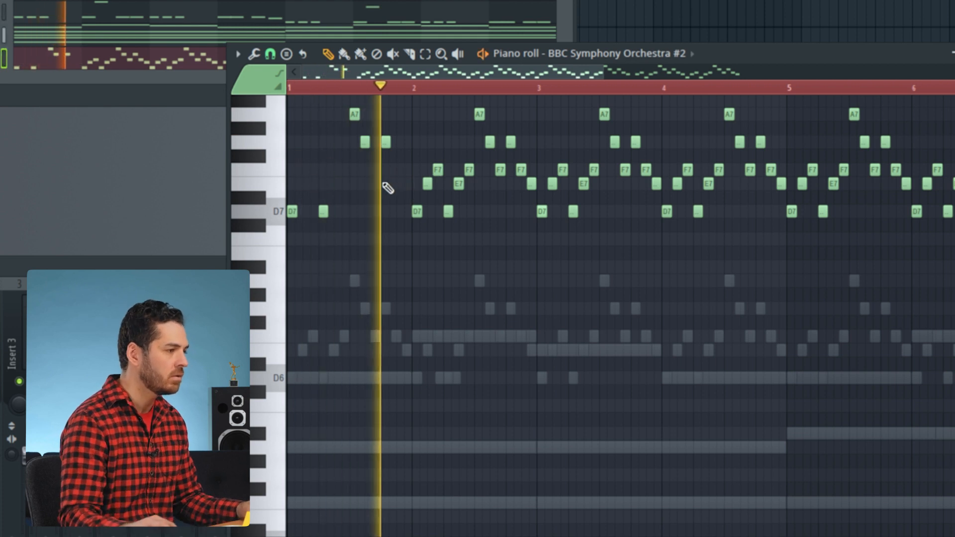
{"action": "key", "text": "space"}
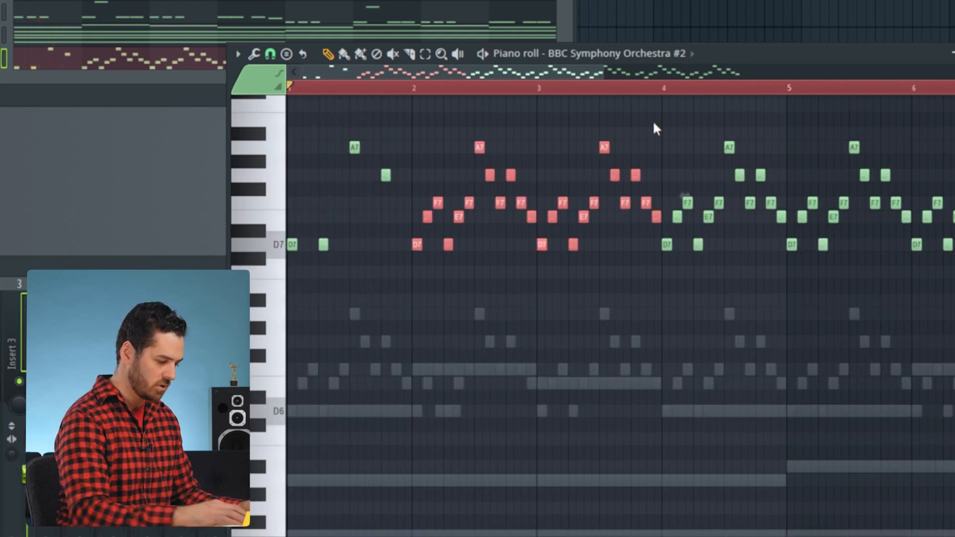
Step: Replace the notes in bars 2 and 3 of the spiccato part with repeats of bar 1's four-note pattern
{"action": "key", "text": "Delete"}
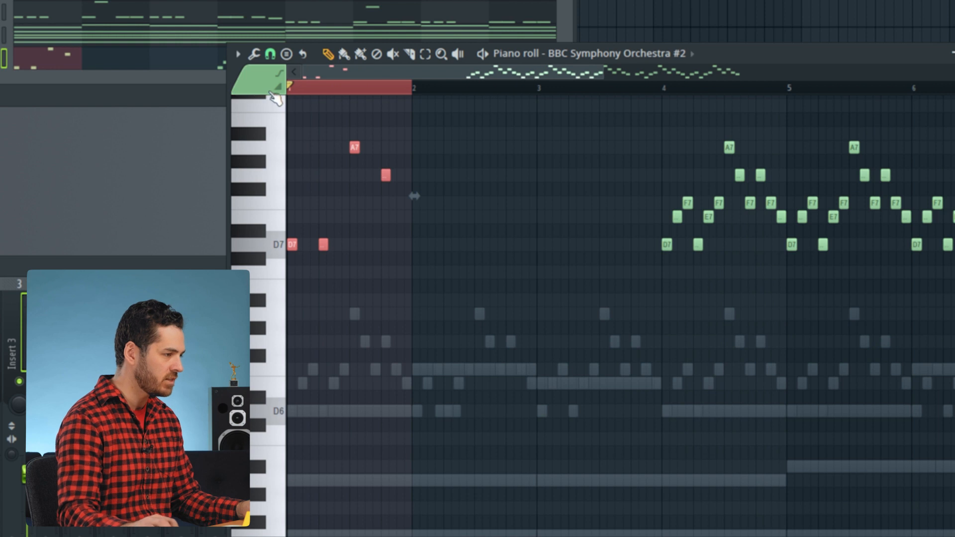
{"action": "key", "text": "ctrl+b"}
{"action": "key", "text": "ctrl+b"}
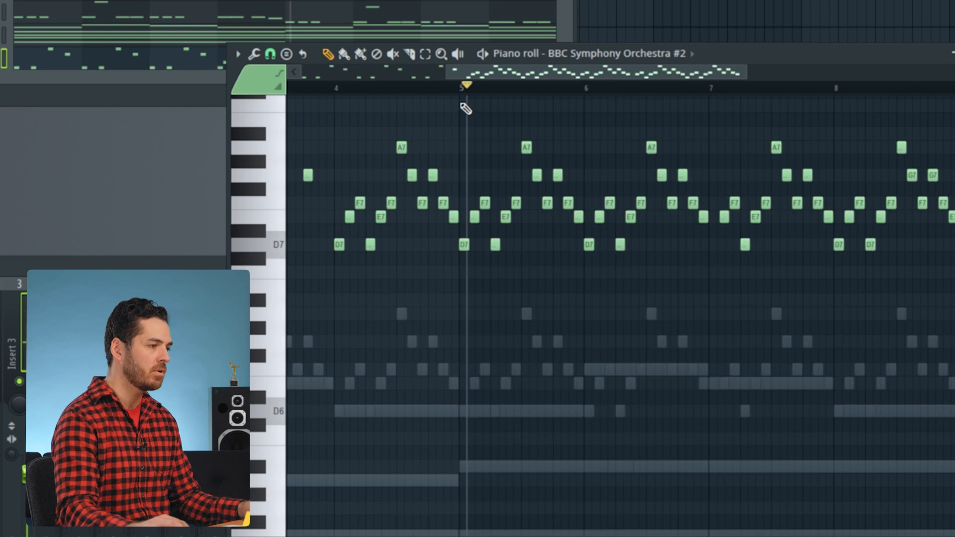
Step: Replace bars 5 to 8 of the spiccato part with a copy of bars 1 to 4 and play it back
{"action": "left_click_drag", "start_coordinate": [466, 108], "coordinate": [906, 345]}
{"action": "key", "text": "Delete"}
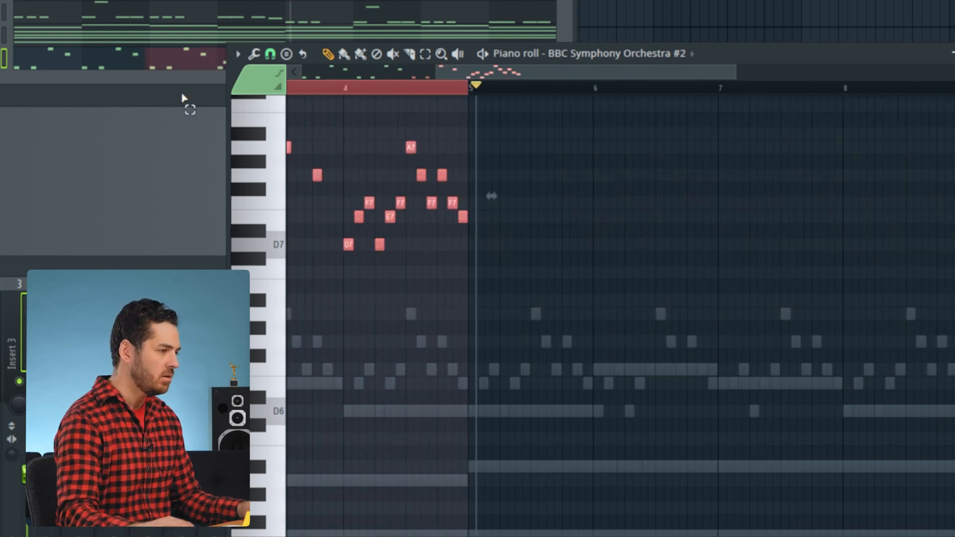
{"action": "left_click_drag", "start_coordinate": [182, 94], "coordinate": [64, 96]}
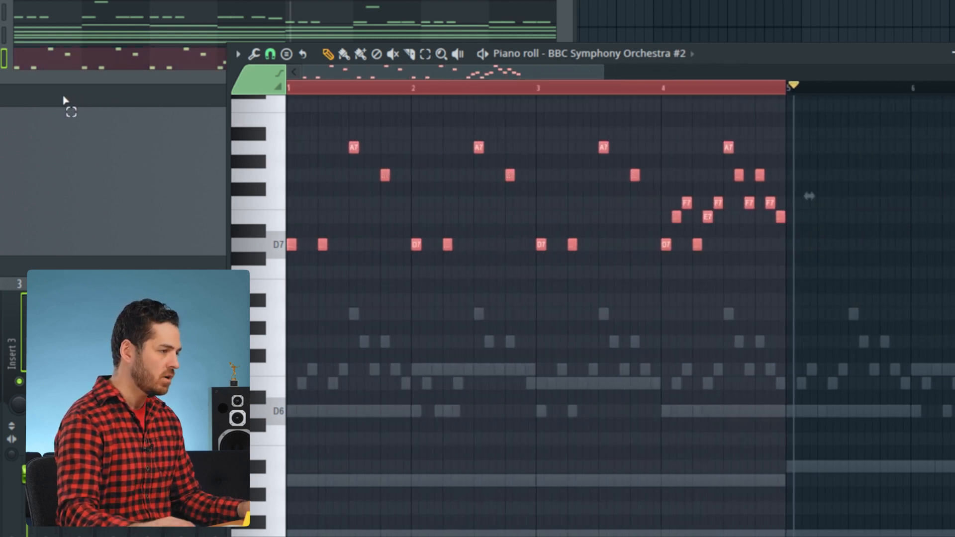
{"action": "key", "text": "ctrl+b"}
{"action": "key", "text": "space"}
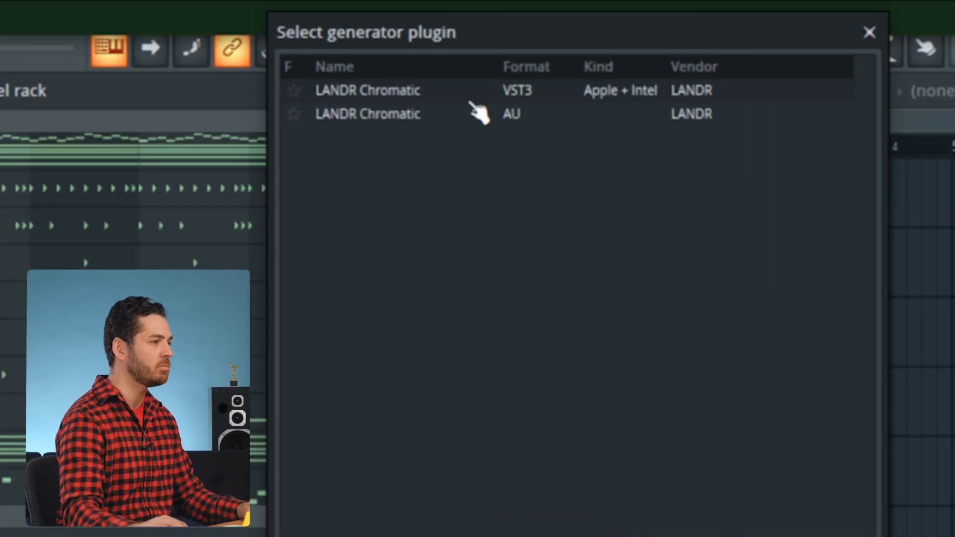
Step: Add the LANDR Chromatic instrument and load the Ascension Songs set from its Rising Voices mood after previewing vocal sets
{"action": "double_click", "coordinate": [421, 59]}
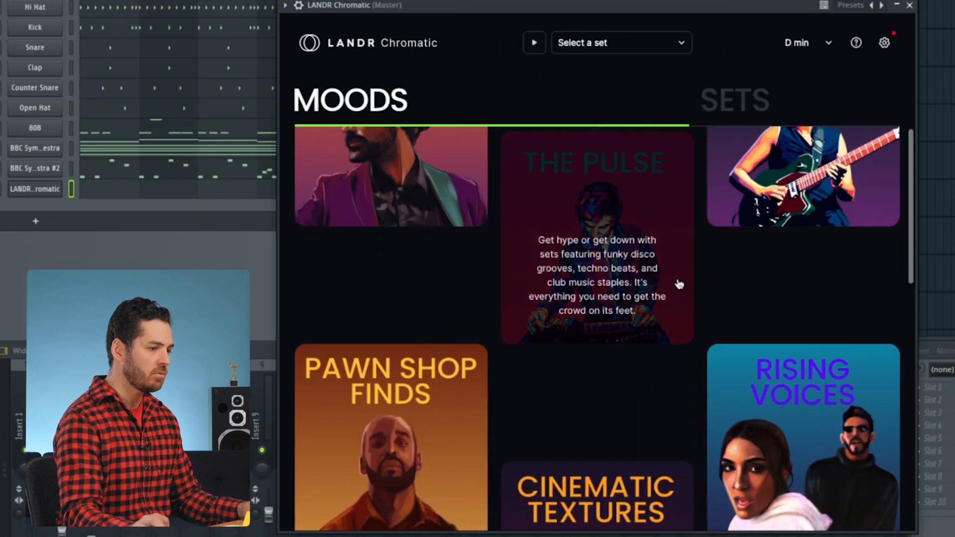
{"action": "left_click", "coordinate": [796, 428]}
{"action": "scroll", "coordinate": [669, 276], "scroll_direction": "down", "scroll_amount": 2}
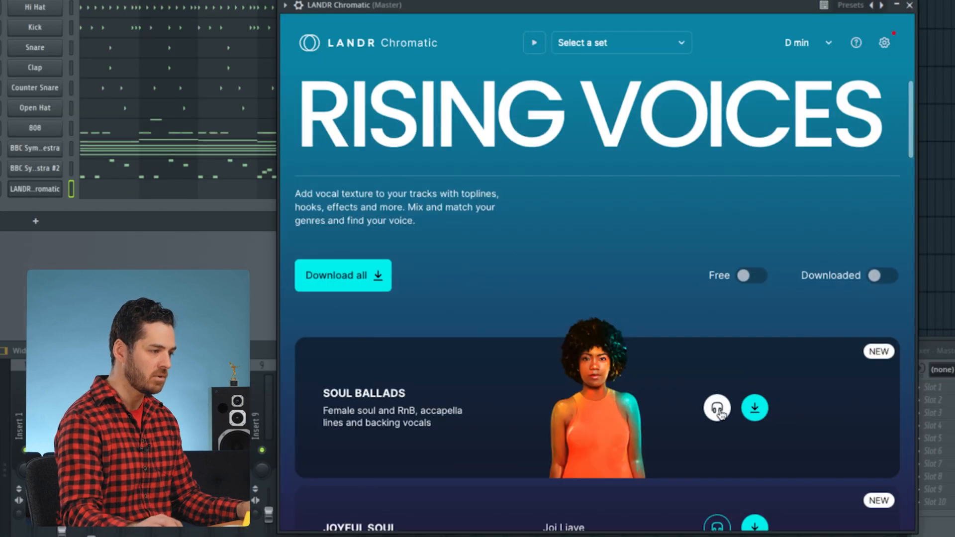
{"action": "scroll", "coordinate": [711, 378], "scroll_direction": "down", "scroll_amount": 3}
{"action": "left_click", "coordinate": [716, 301]}
{"action": "scroll", "coordinate": [706, 324], "scroll_direction": "down", "scroll_amount": 6}
{"action": "scroll", "coordinate": [711, 379], "scroll_direction": "down", "scroll_amount": 2}
{"action": "scroll", "coordinate": [714, 360], "scroll_direction": "down", "scroll_amount": 1}
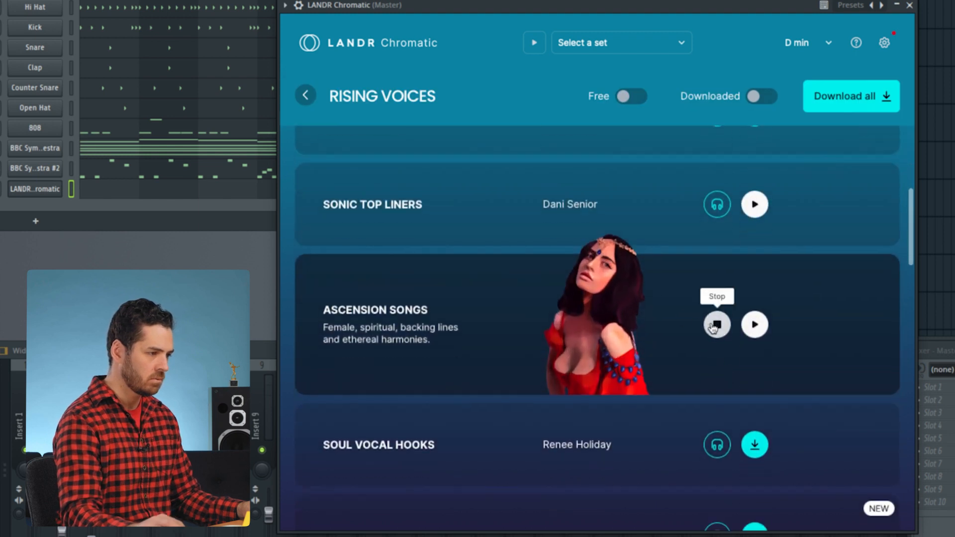
{"action": "left_click", "coordinate": [756, 328]}
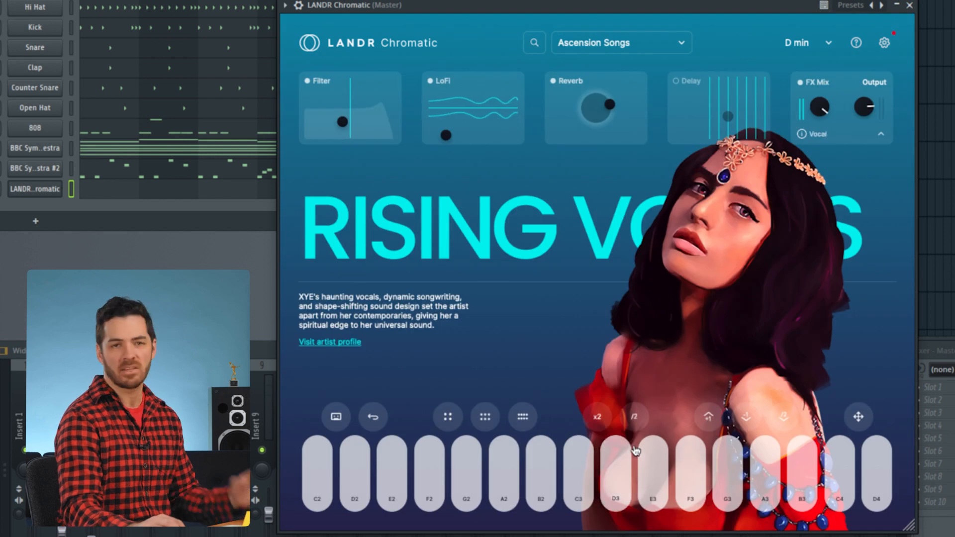
Step: Audition the Ascension Songs vocal pads and lay down a two-bar E5 note at bar 1 for LANDR Chromatic
{"action": "left_click", "coordinate": [729, 478]}
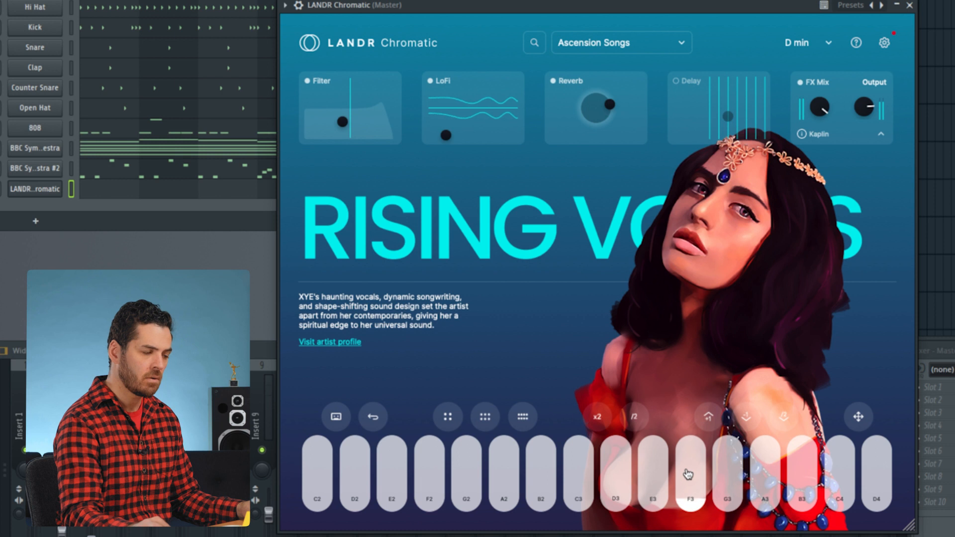
{"action": "left_click", "coordinate": [647, 474]}
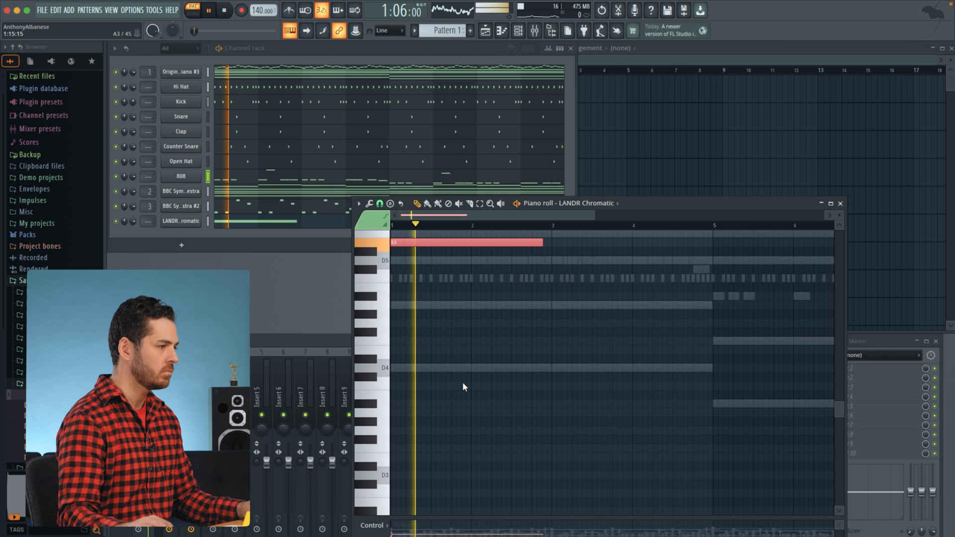
{"action": "scroll", "coordinate": [458, 342], "scroll_direction": "up", "scroll_amount": 3}
{"action": "scroll", "coordinate": [458, 342], "scroll_direction": "up", "scroll_amount": 1}
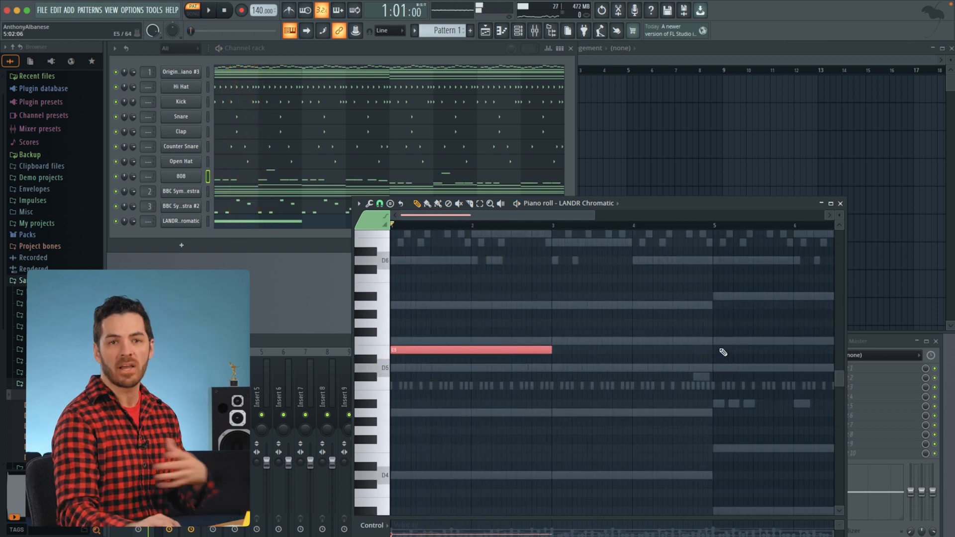
{"action": "left_click", "coordinate": [375, 342]}
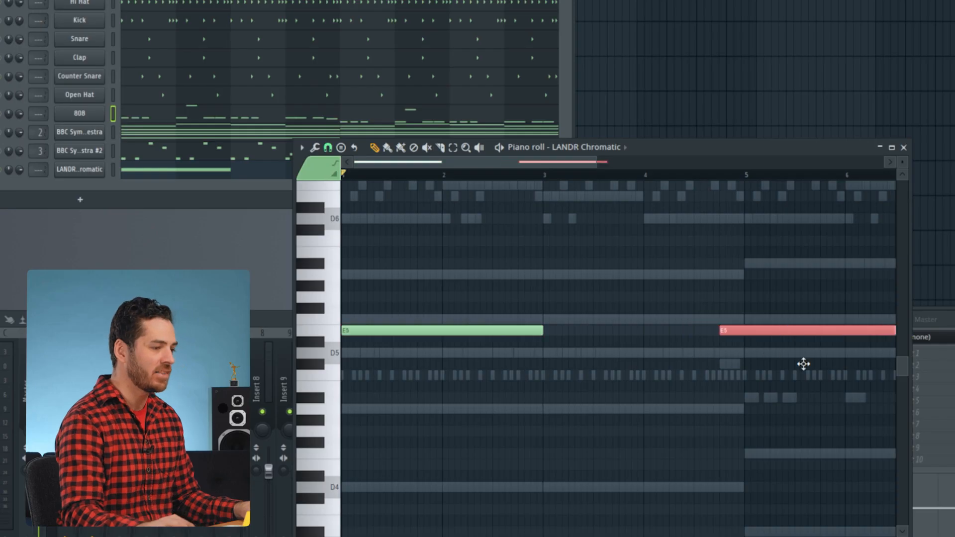
Step: Place a copy of the LANDR Chromatic vocal note at bar 5 on D5, audition it and lengthen it to four bars
{"action": "left_click_drag", "start_coordinate": [804, 365], "coordinate": [798, 353]}
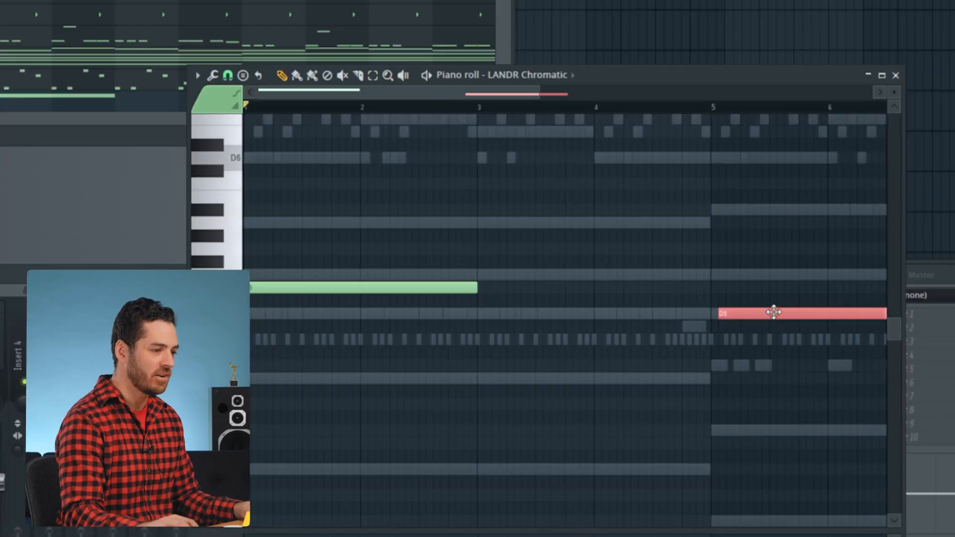
{"action": "key", "text": "space"}
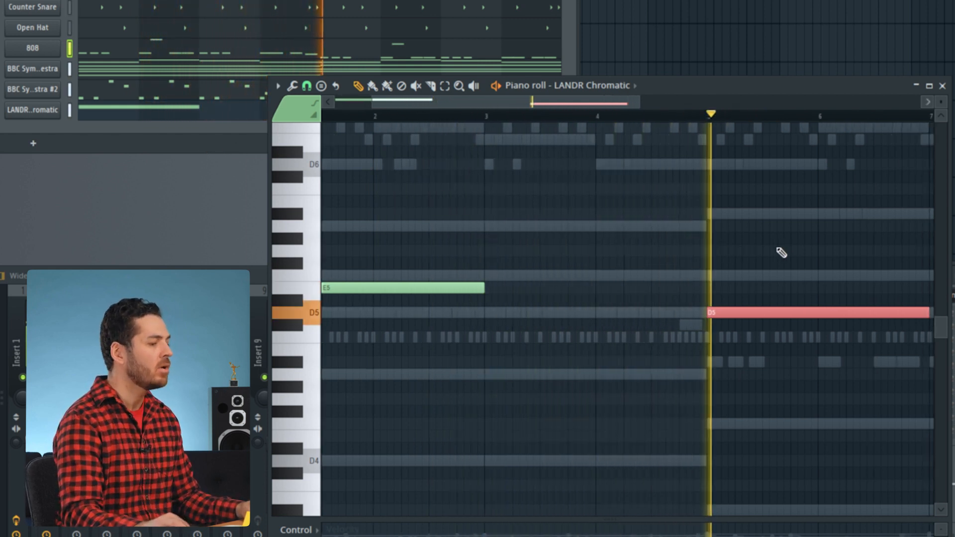
{"action": "left_click_drag", "start_coordinate": [756, 313], "coordinate": [849, 312]}
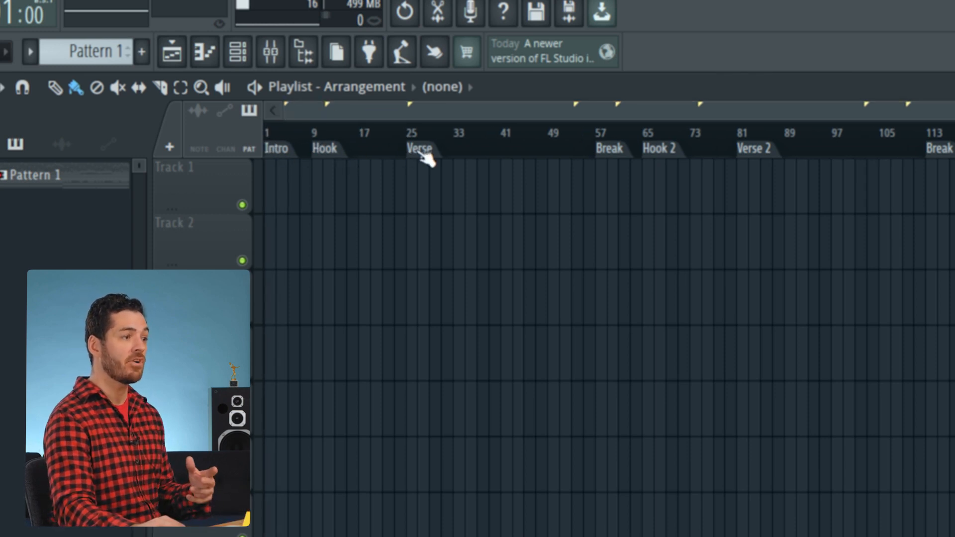
Step: Split Pattern 1 by channel and place the resulting clips in the playlist at the Hook marker on bar 9
{"action": "scroll", "coordinate": [687, 158], "scroll_direction": "right", "scroll_amount": 4}
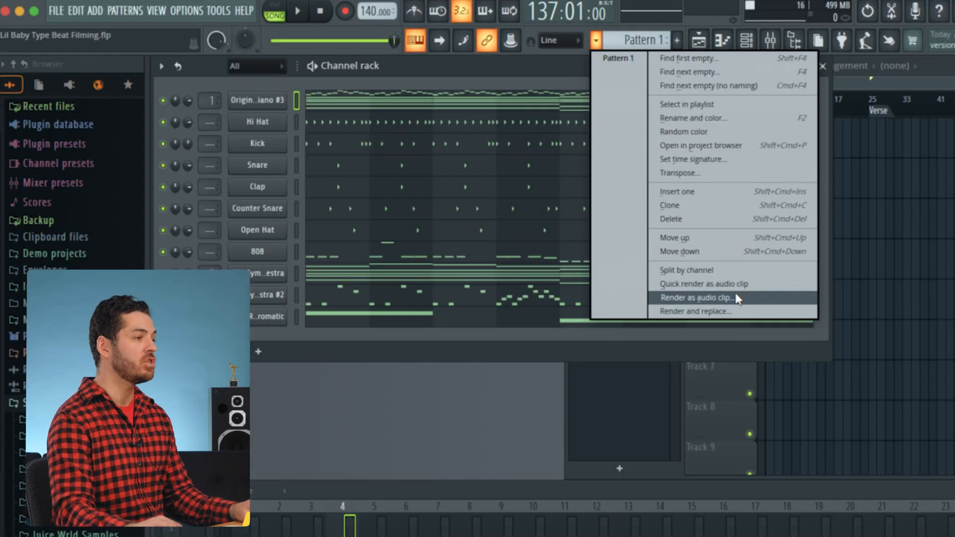
{"action": "left_click", "coordinate": [723, 276]}
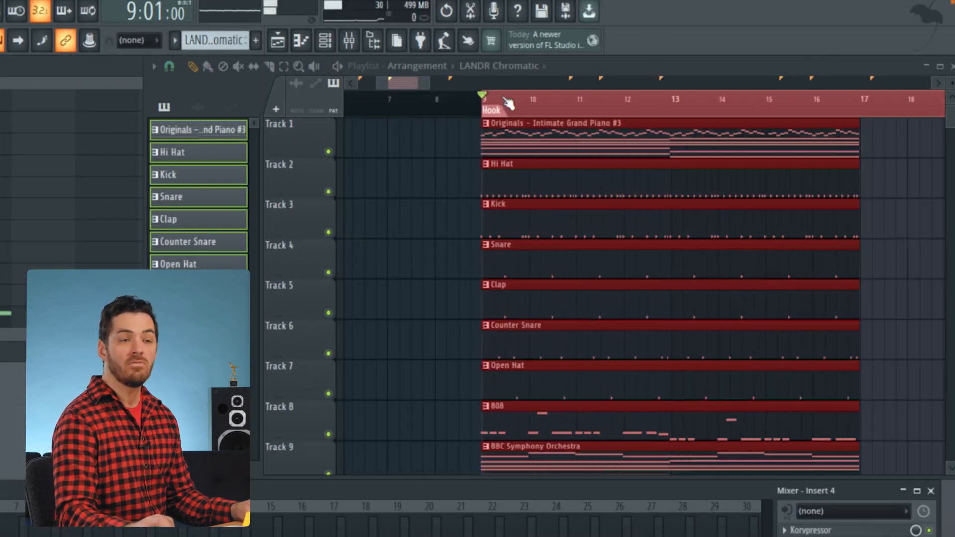
Step: Repeat the eight-bar block of all instrument clips eight times, filling the playlist from the Hook up to Verse 2 at bar 81
{"action": "scroll", "coordinate": [509, 103], "scroll_direction": "down", "scroll_amount": 5}
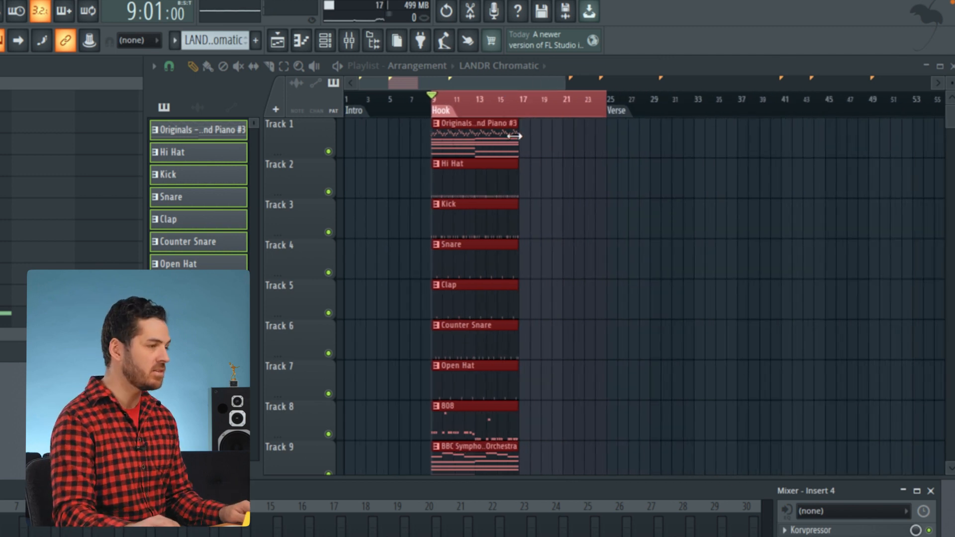
{"action": "key", "text": "ctrl+b"}
{"action": "key", "text": "ctrl+b"}
{"action": "key", "text": "ctrl+b"}
{"action": "key", "text": "ctrl+b"}
{"action": "key", "text": "ctrl+b"}
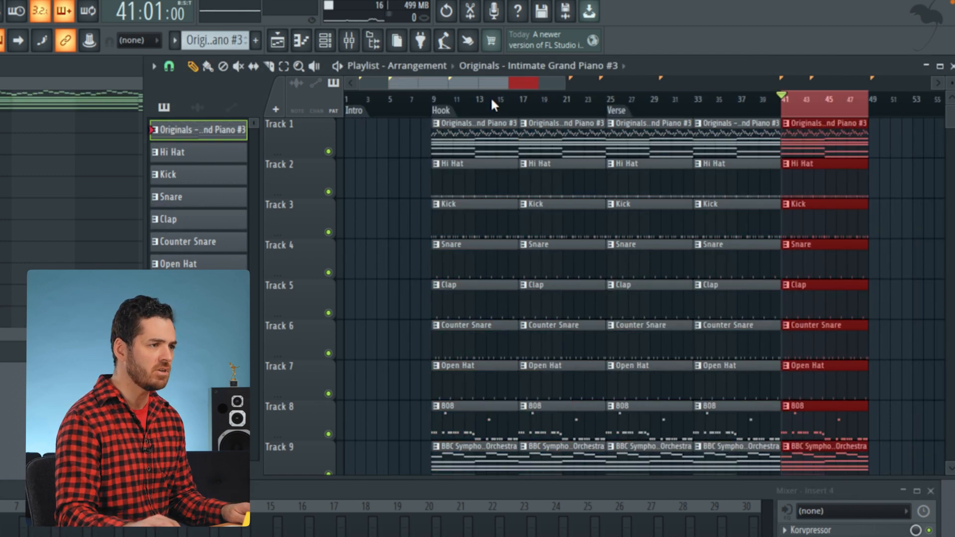
{"action": "key", "text": "ctrl+b"}
{"action": "key", "text": "ctrl+b"}
{"action": "key", "text": "ctrl+b"}
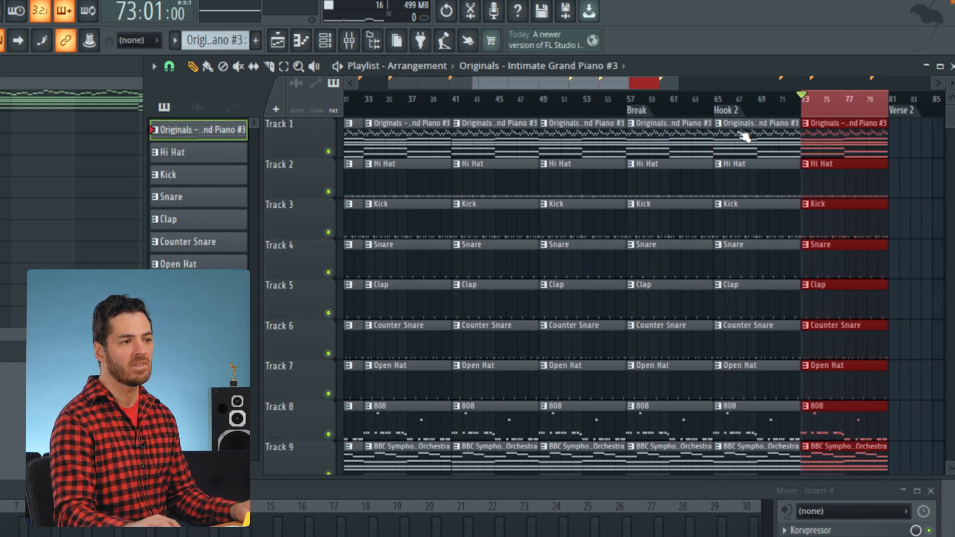
Step: Place an Intimate Grand Piano clip over the Intro in bars 1 to 8 and make it a unique pattern
{"action": "scroll", "coordinate": [742, 124], "scroll_direction": "left", "scroll_amount": 8}
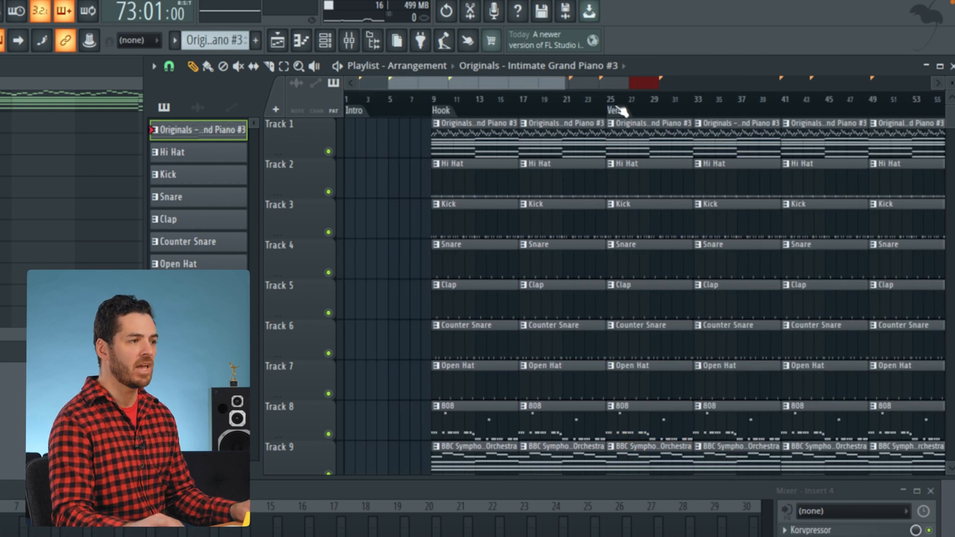
{"action": "scroll", "coordinate": [548, 137], "scroll_direction": "down", "scroll_amount": 5}
{"action": "scroll", "coordinate": [550, 141], "scroll_direction": "up", "scroll_amount": 5}
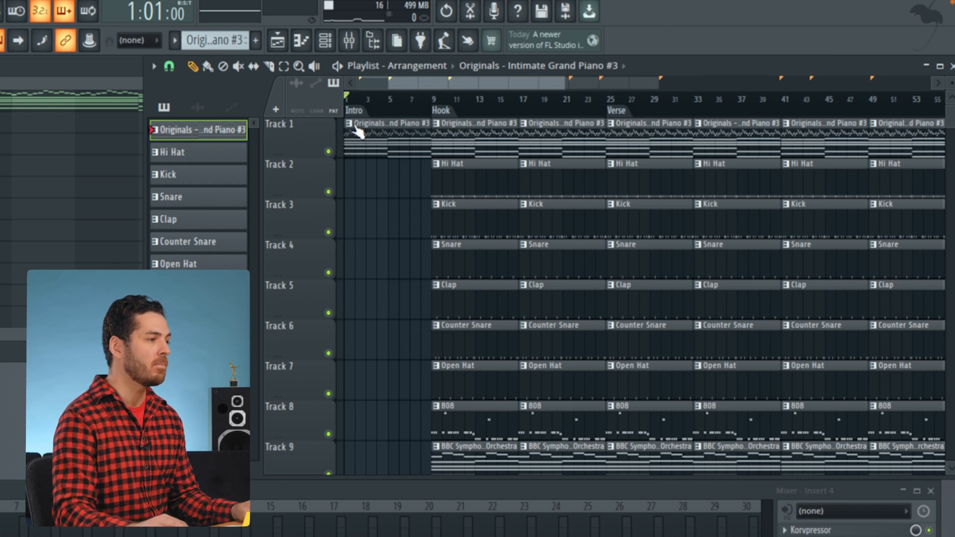
{"action": "right_click", "coordinate": [353, 129]}
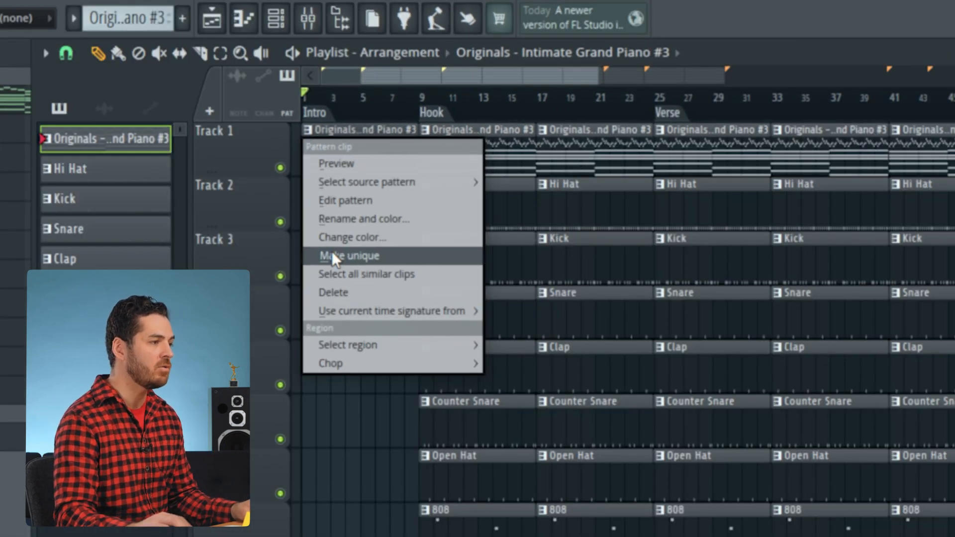
{"action": "left_click", "coordinate": [331, 256]}
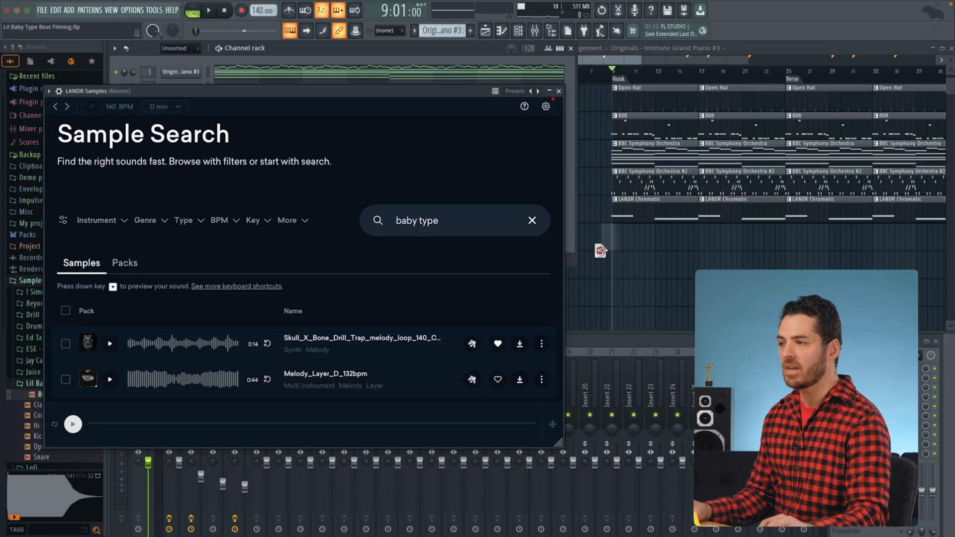
Step: Place the Skull_X_Bone drill trap loop from bar 9 beneath LANDR Chromatic, repeated every four bars, and add the Melody_Melodic Layer_E_154bpm sample to the playlist
{"action": "left_click_drag", "start_coordinate": [601, 250], "coordinate": [614, 244]}
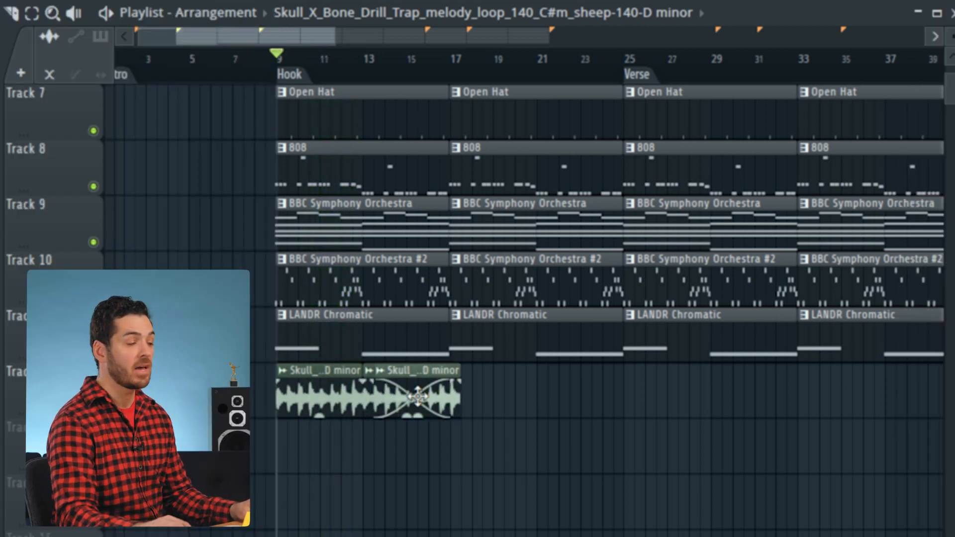
{"action": "left_click_drag", "start_coordinate": [418, 397], "coordinate": [490, 397]}
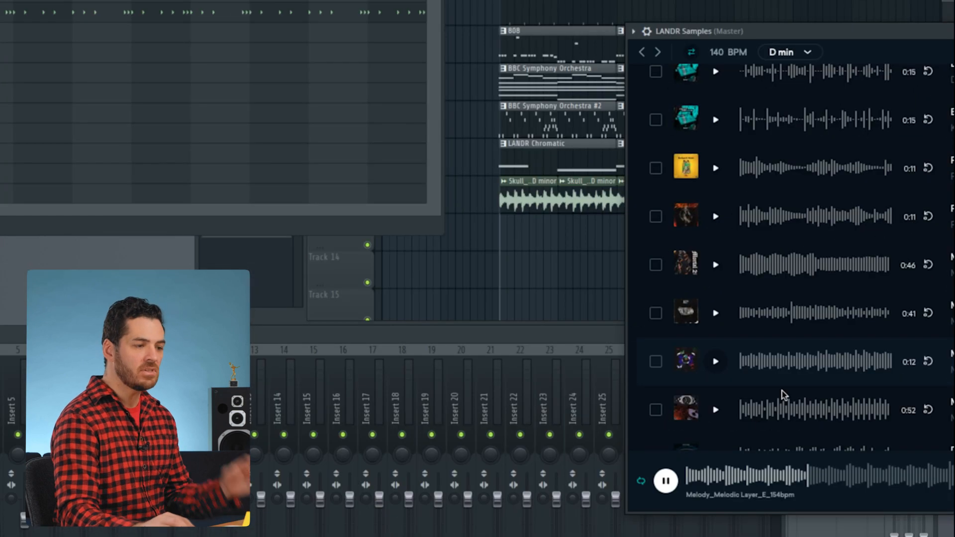
{"action": "left_click_drag", "start_coordinate": [752, 478], "coordinate": [391, 250]}
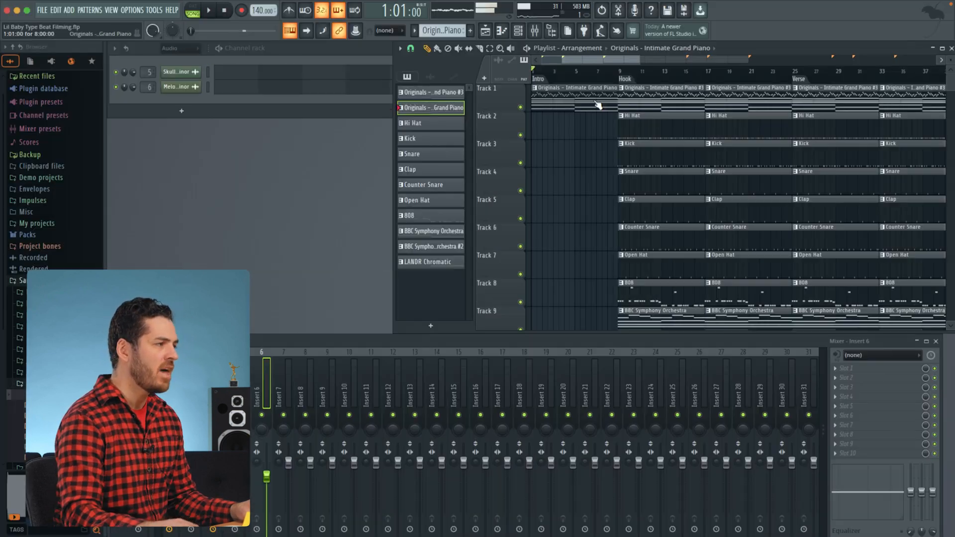
Step: Repeat the two-bar melody section in the intro's Intimate Grand Piano pattern and scale its note levels up
{"action": "key", "text": "F7"}
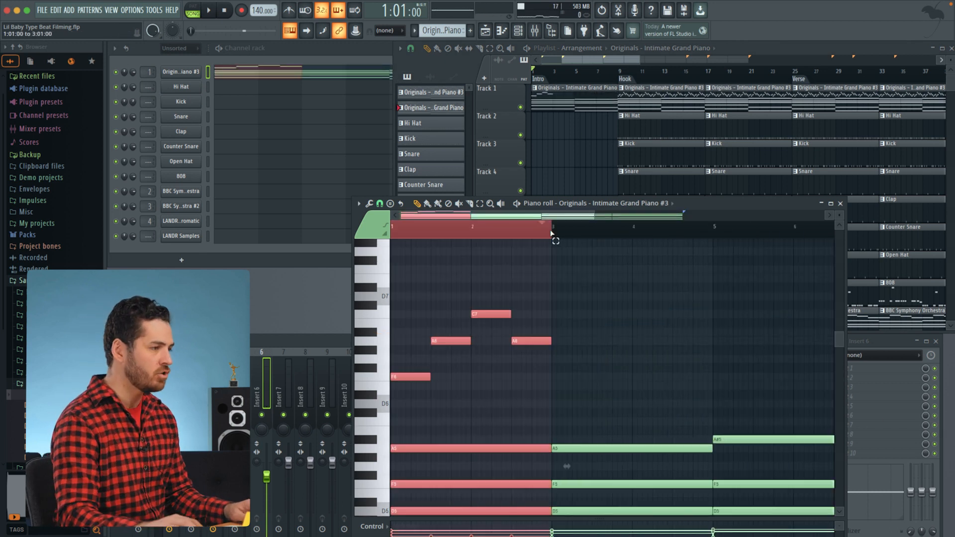
{"action": "key", "text": "ctrl+b"}
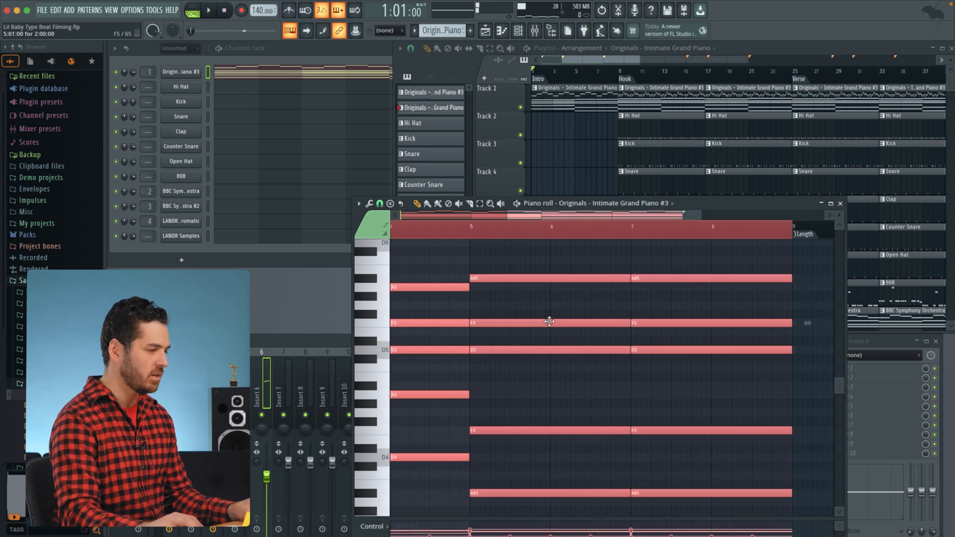
{"action": "key", "text": "alt+x"}
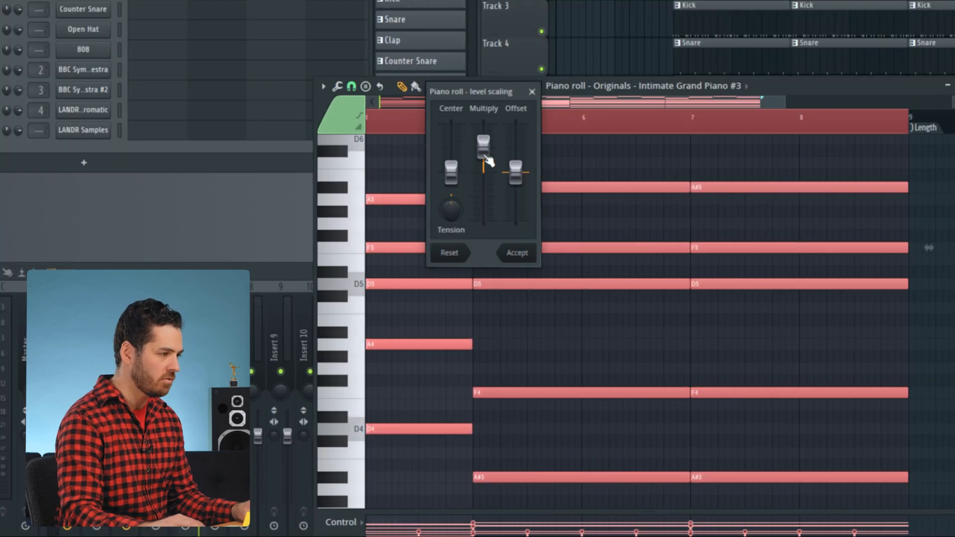
{"action": "mouse_move", "coordinate": [486, 157]}
{"action": "left_mouse_down"}
{"action": "mouse_move", "coordinate": [486, 166]}
{"action": "mouse_move", "coordinate": [483, 153]}
{"action": "left_mouse_up"}
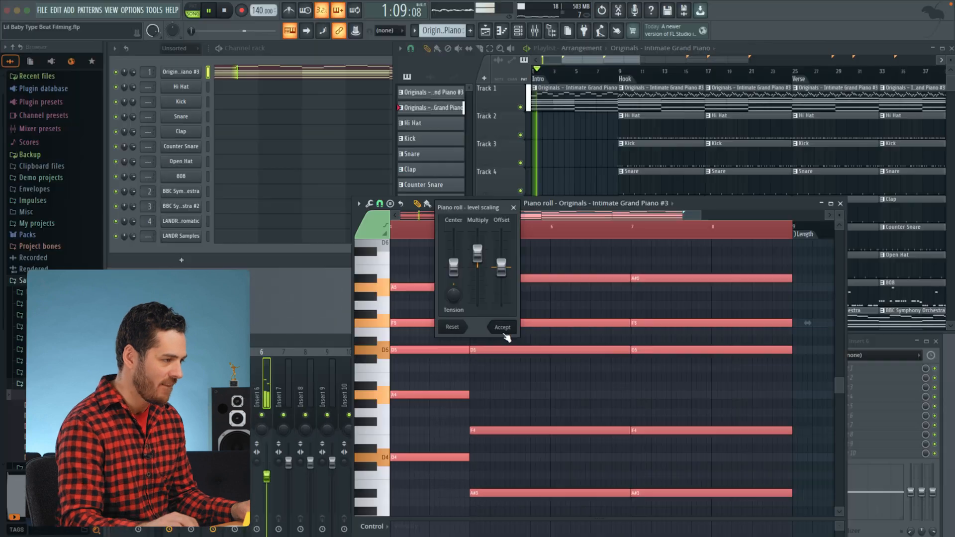
{"action": "left_click", "coordinate": [518, 253]}
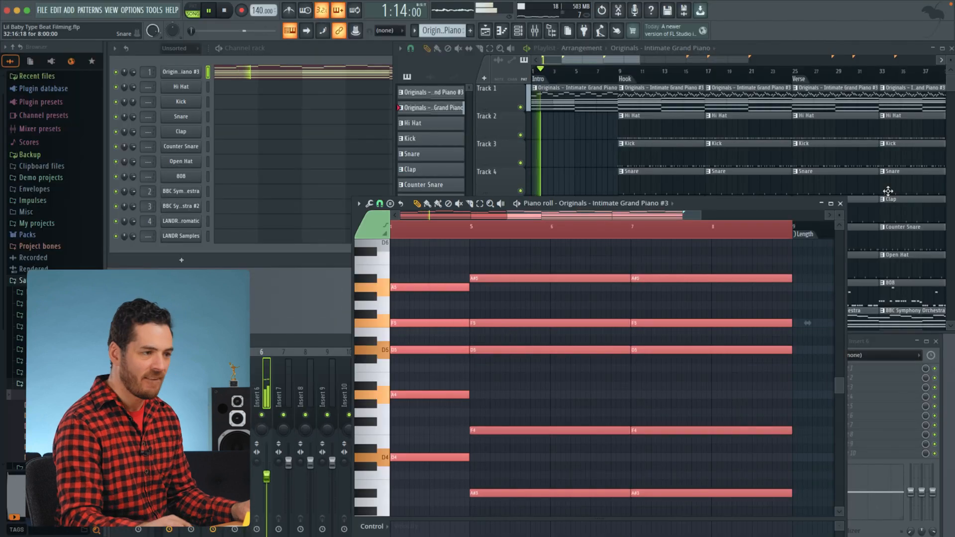
{"action": "left_click", "coordinate": [841, 204]}
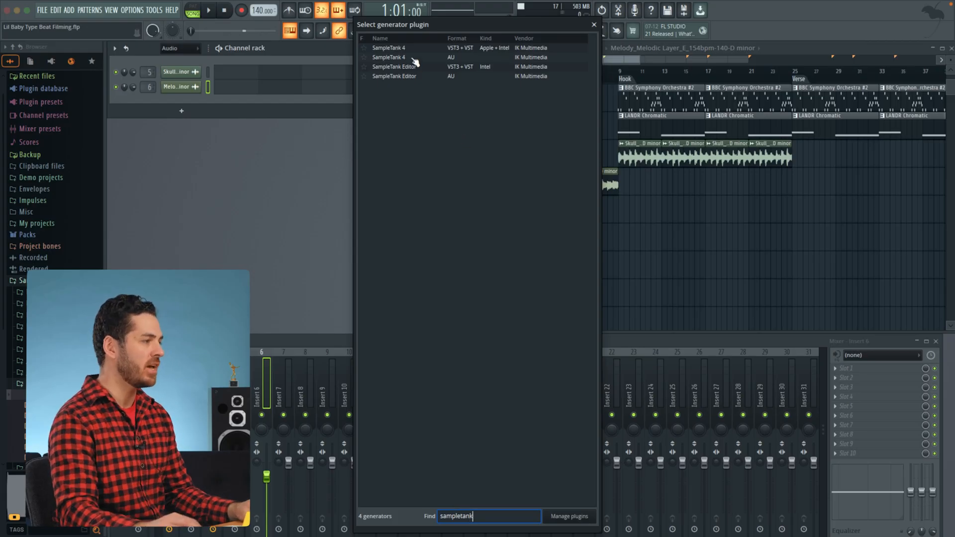
Step: Add SampleTank 4 with the Sigma Centauri Bass Sus instrument and write a sustained bass line of D2 followed by A#2
{"action": "double_click", "coordinate": [414, 59]}
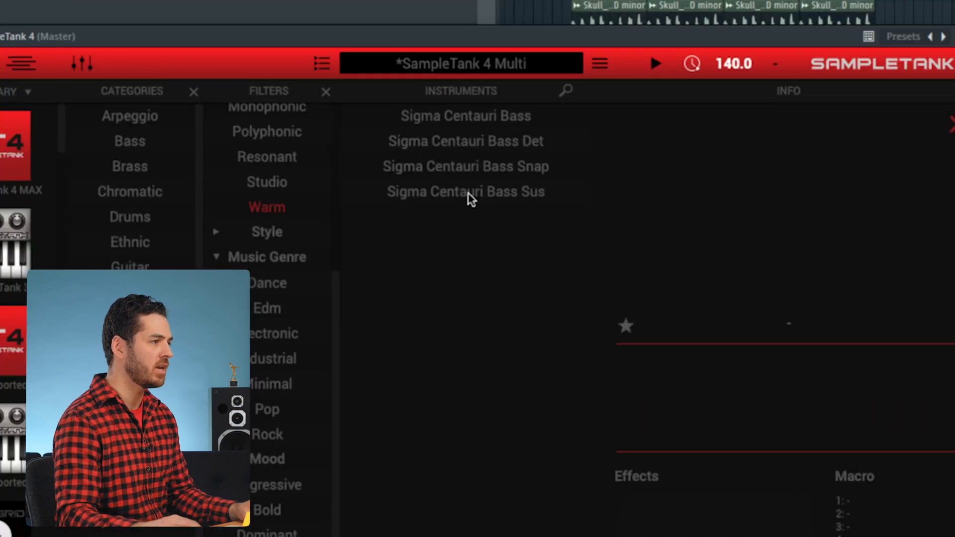
{"action": "left_click", "coordinate": [470, 198]}
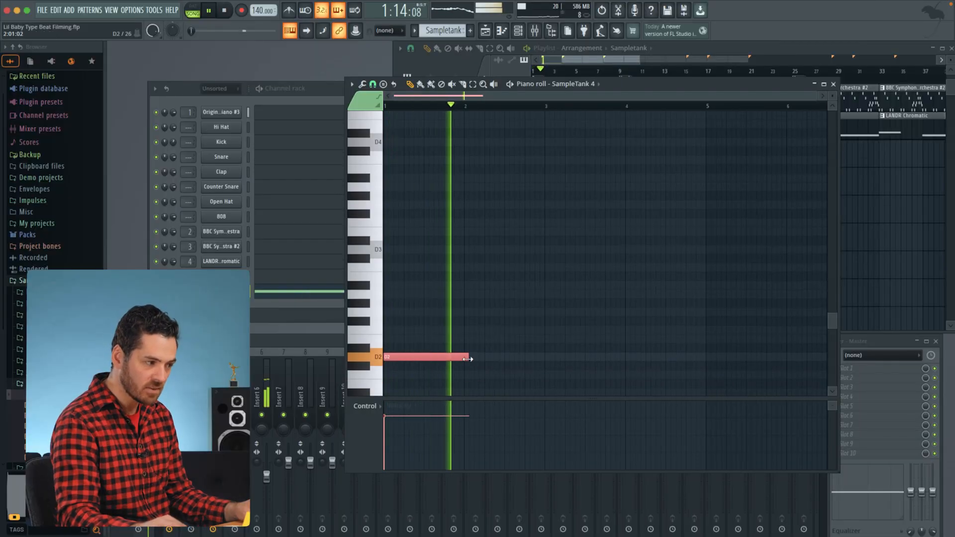
{"action": "left_click_drag", "start_coordinate": [468, 359], "coordinate": [526, 358]}
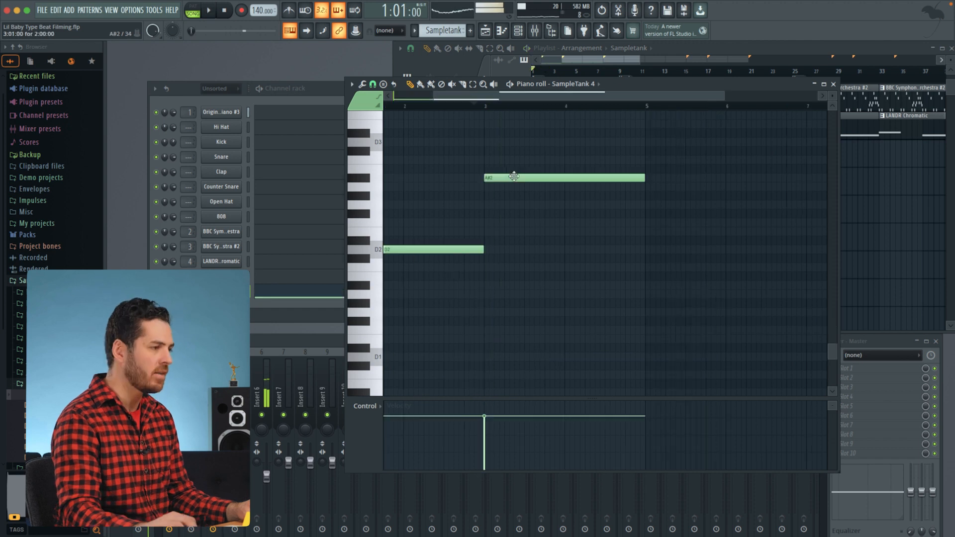
{"action": "left_click_drag", "start_coordinate": [511, 177], "coordinate": [509, 252]}
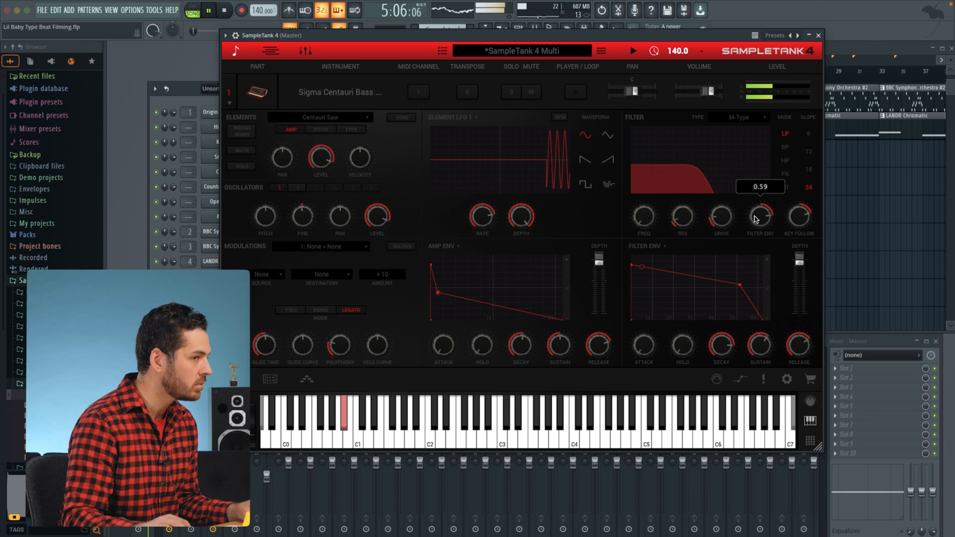
{"action": "left_click", "coordinate": [819, 35]}
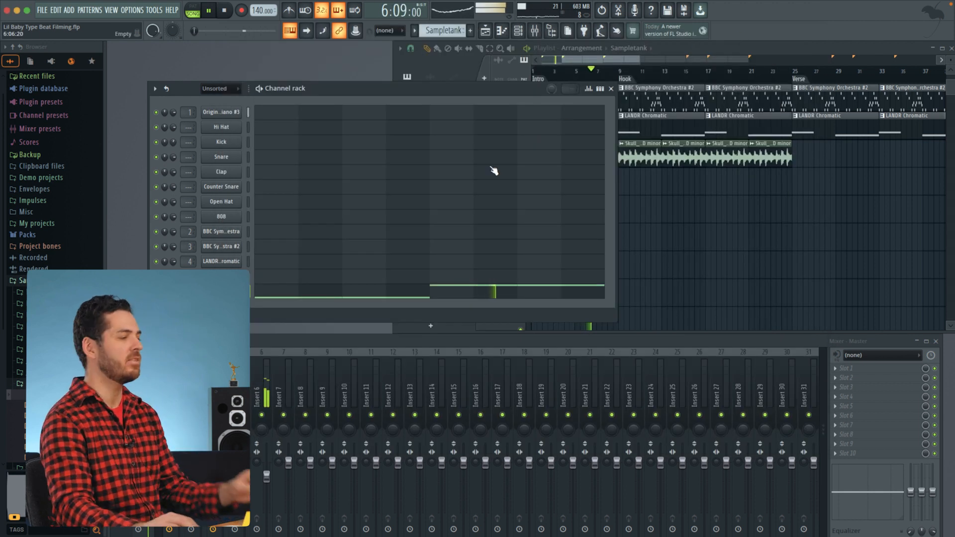
{"action": "left_click", "coordinate": [611, 89]}
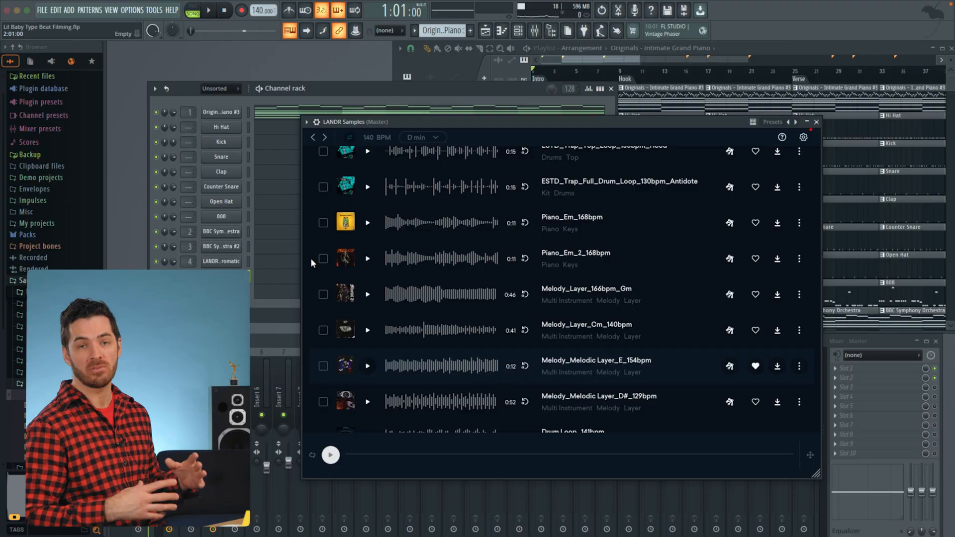
Step: Filter LANDR riser samples to Hip-Hop, place 42 Sound Effects Bm Riser at the Intro's end, and add the ESE - QUANTUM JC - Foothold hit
{"action": "scroll", "coordinate": [488, 221], "scroll_direction": "up", "scroll_amount": 10}
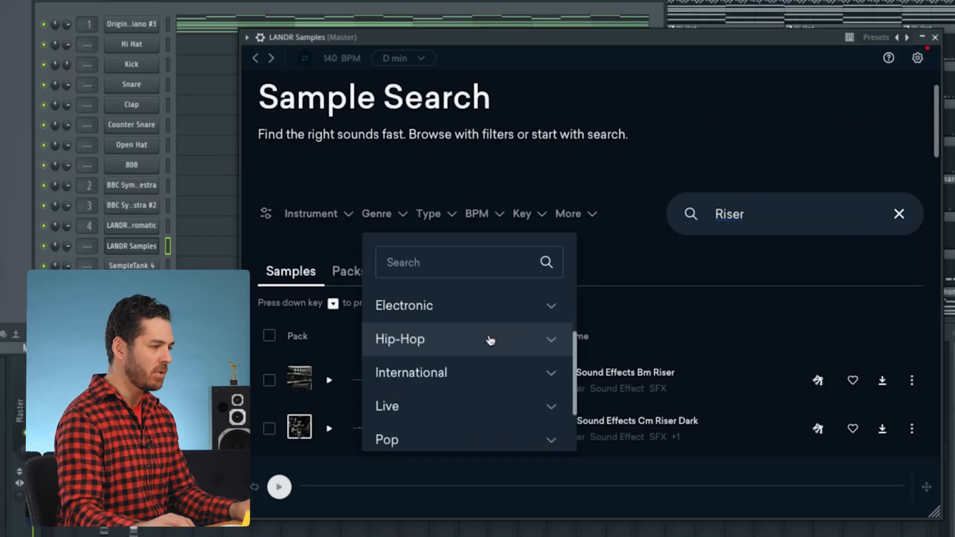
{"action": "left_click", "coordinate": [490, 341]}
{"action": "scroll", "coordinate": [463, 272], "scroll_direction": "down", "scroll_amount": 3}
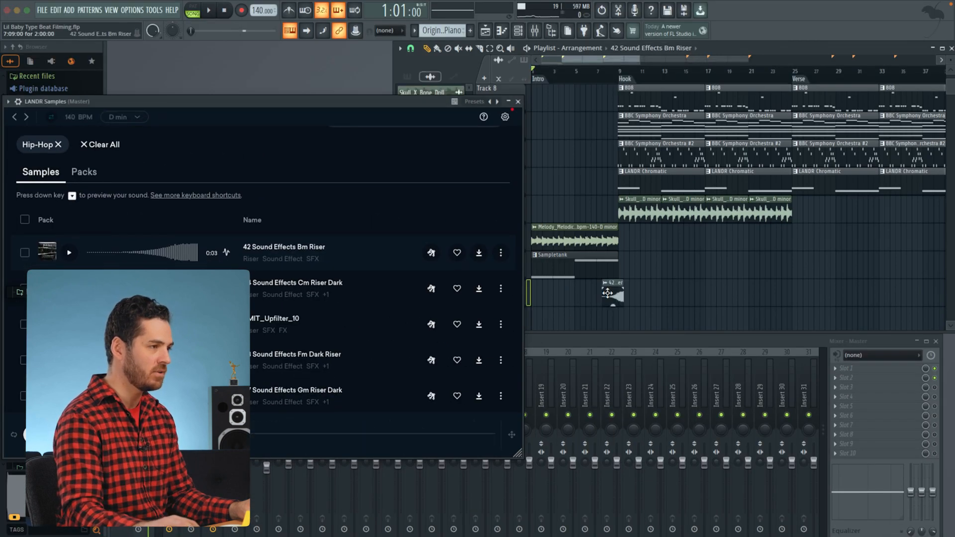
{"action": "key", "text": "space"}
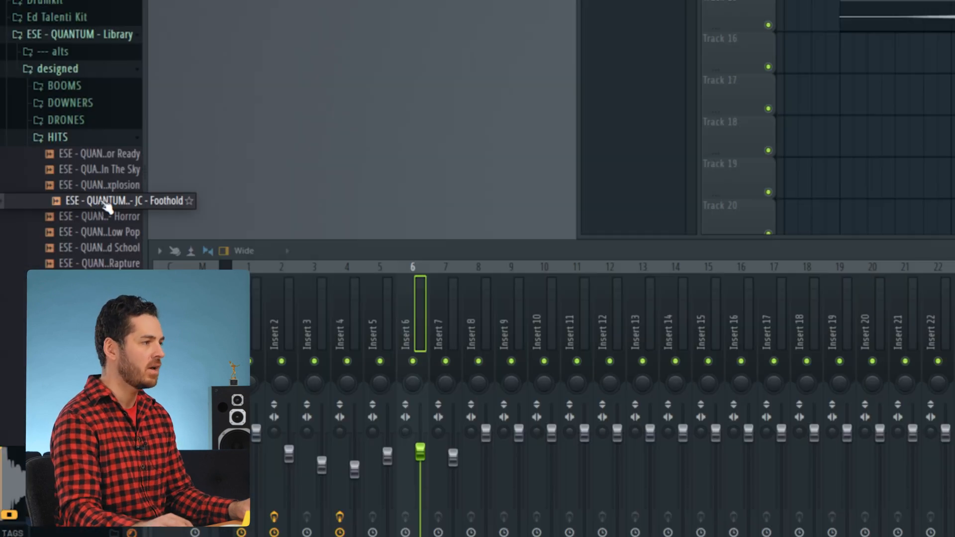
{"action": "left_click_drag", "start_coordinate": [119, 201], "coordinate": [660, 271]}
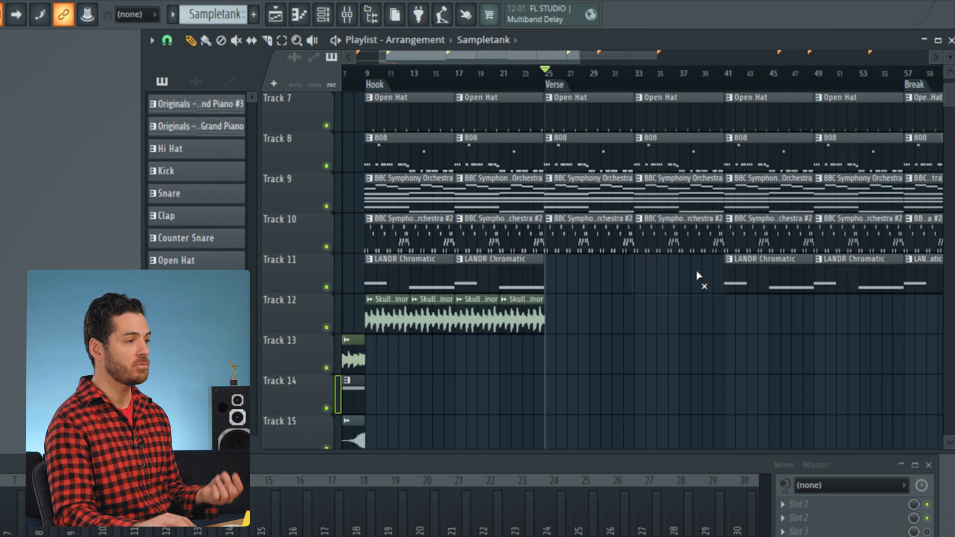
Step: Delete the remaining LANDR Chromatic clips and all BBC Symphony Orchestra #2 clips from the Verse, up to the Break at bar 57
{"action": "right_click", "coordinate": [784, 276]}
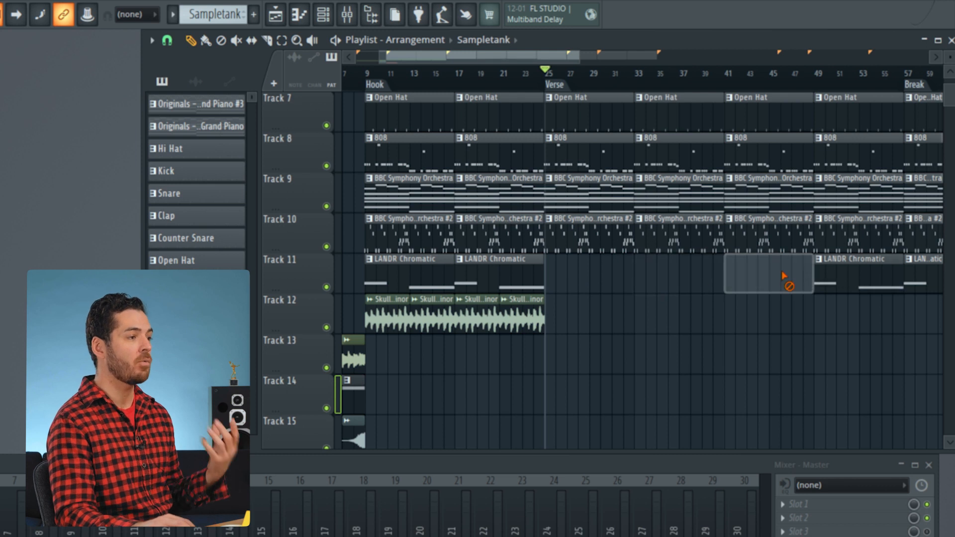
{"action": "right_click", "coordinate": [842, 271]}
{"action": "key", "text": "space"}
{"action": "right_click", "coordinate": [682, 234]}
{"action": "right_click", "coordinate": [597, 238]}
{"action": "right_click", "coordinate": [748, 231]}
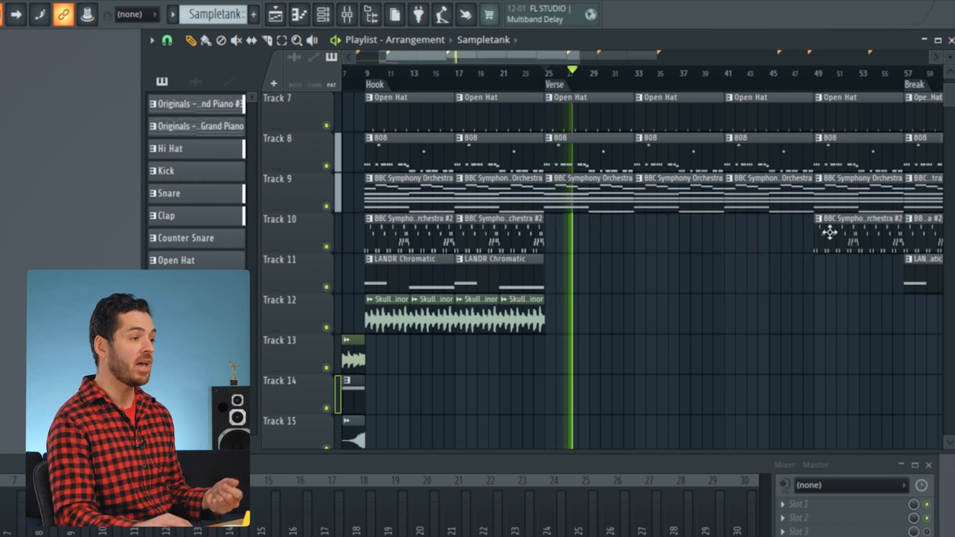
{"action": "right_click", "coordinate": [826, 234]}
Step: Delete the BBC Symphony Orchestra clips on Track 9 from the Verse, bars 25 to 56
{"action": "key", "text": "space"}
{"action": "scroll", "coordinate": [796, 239], "scroll_direction": "up", "scroll_amount": 3}
{"action": "right_click", "coordinate": [662, 314]}
{"action": "right_click", "coordinate": [595, 314]}
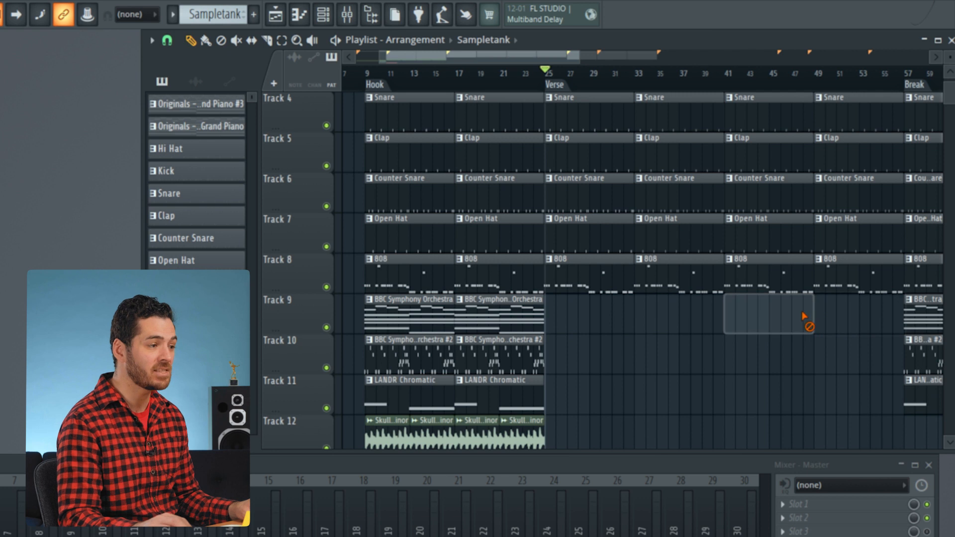
Step: Make the 808 clip at the start of the Verse, bar 25, a unique pattern
{"action": "left_click", "coordinate": [459, 259]}
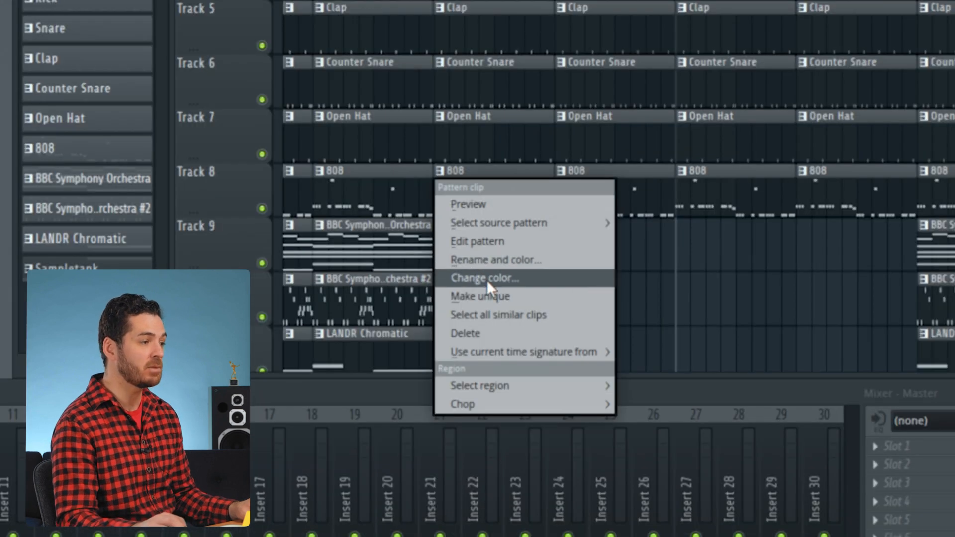
{"action": "left_click", "coordinate": [479, 294]}
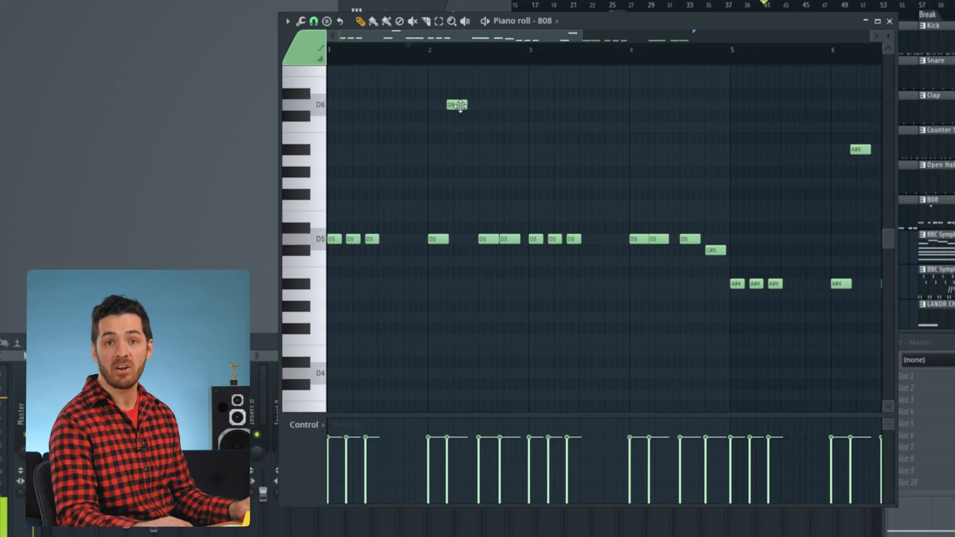
Step: Play back the Verse from bar 25 and review its piano, drum, 808 #2 and string clips across the tracks
{"action": "key", "text": "space"}
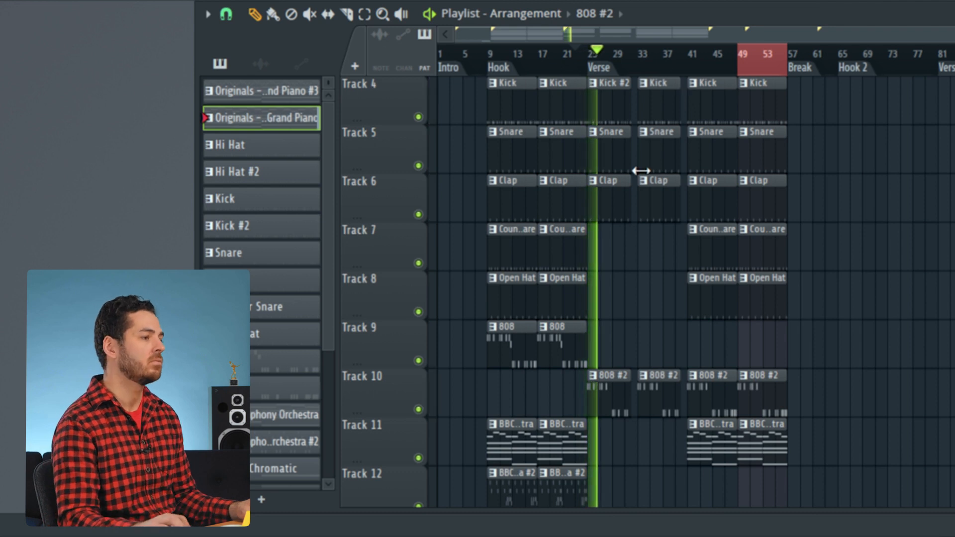
{"action": "scroll", "coordinate": [641, 170], "scroll_direction": "up", "scroll_amount": 3}
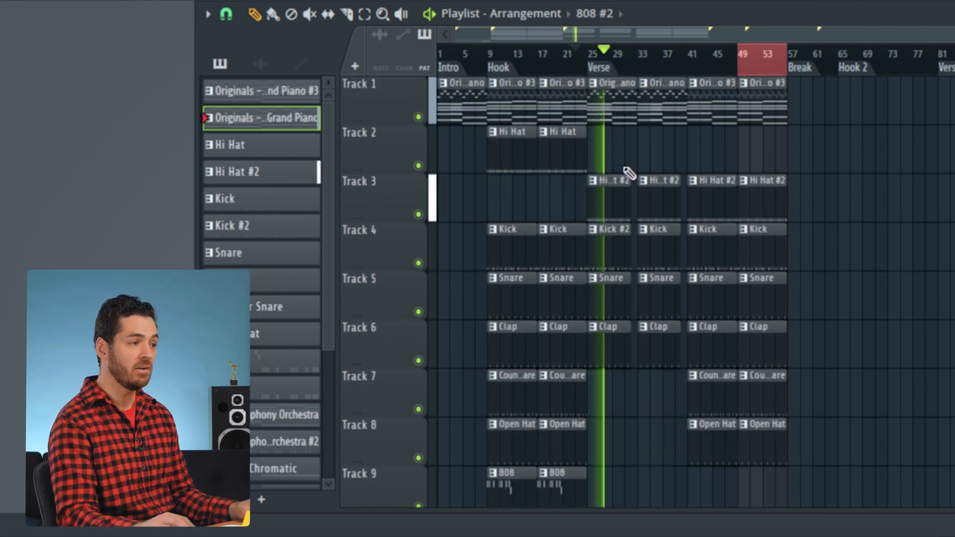
{"action": "scroll", "coordinate": [625, 190], "scroll_direction": "down", "scroll_amount": 3}
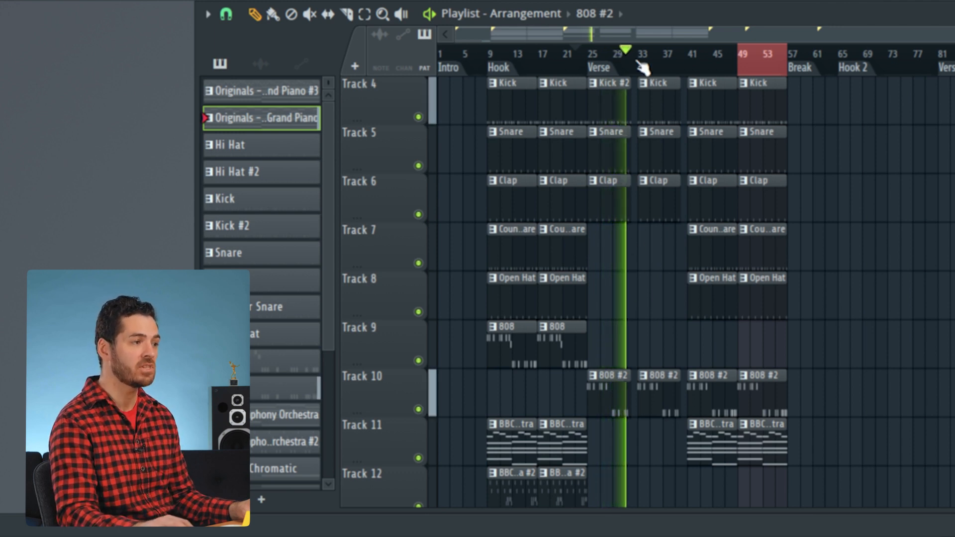
{"action": "scroll", "coordinate": [638, 61], "scroll_direction": "up", "scroll_amount": 5}
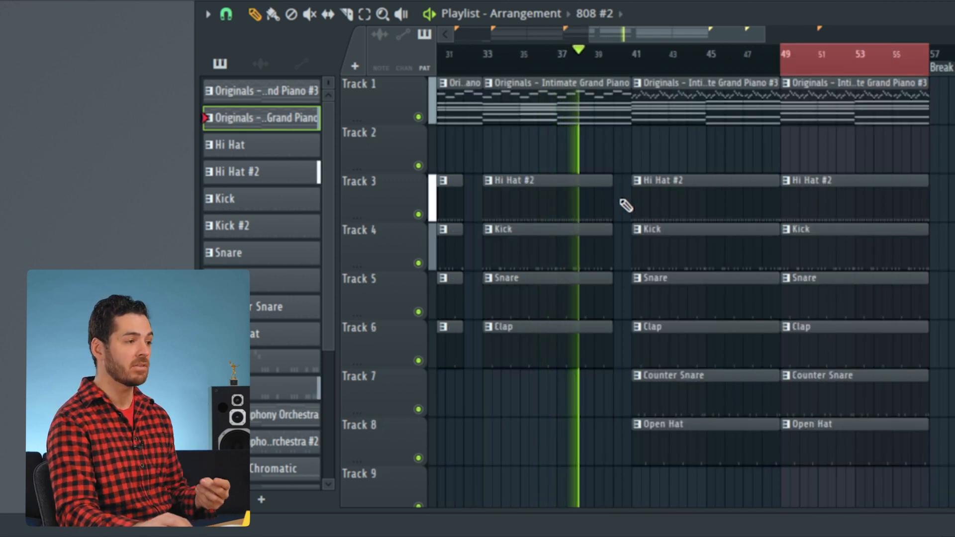
{"action": "scroll", "coordinate": [662, 199], "scroll_direction": "down", "scroll_amount": 5}
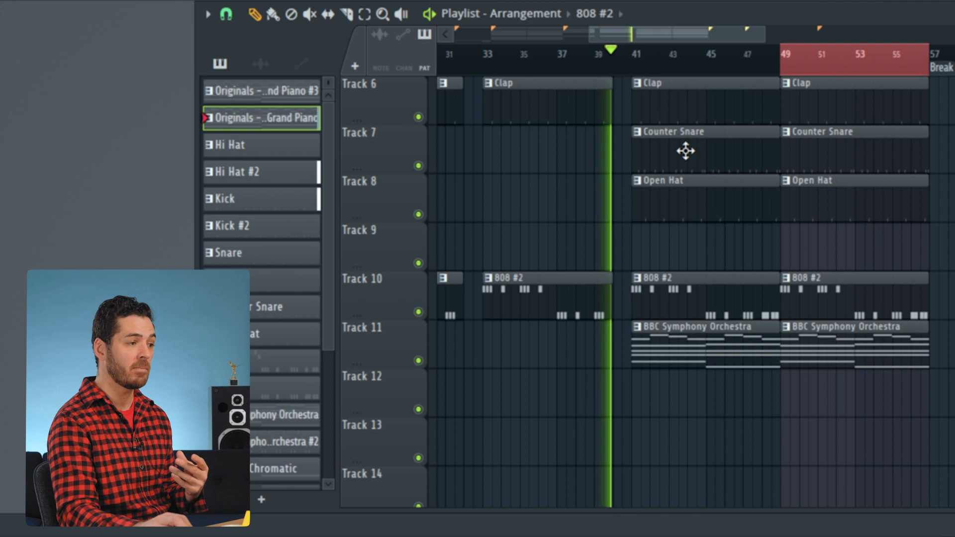
{"action": "scroll", "coordinate": [709, 360], "scroll_direction": "up", "scroll_amount": 1}
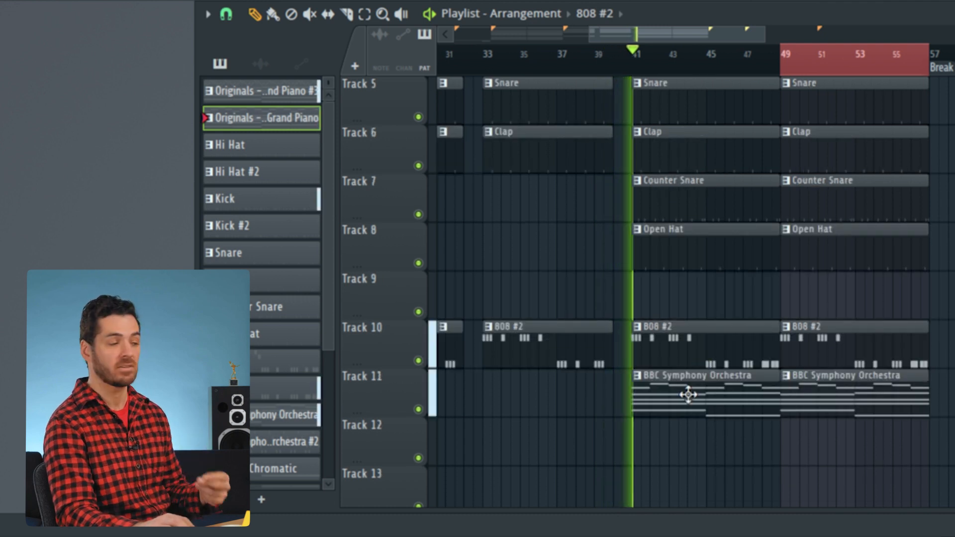
{"action": "scroll", "coordinate": [695, 347], "scroll_direction": "up", "scroll_amount": 4}
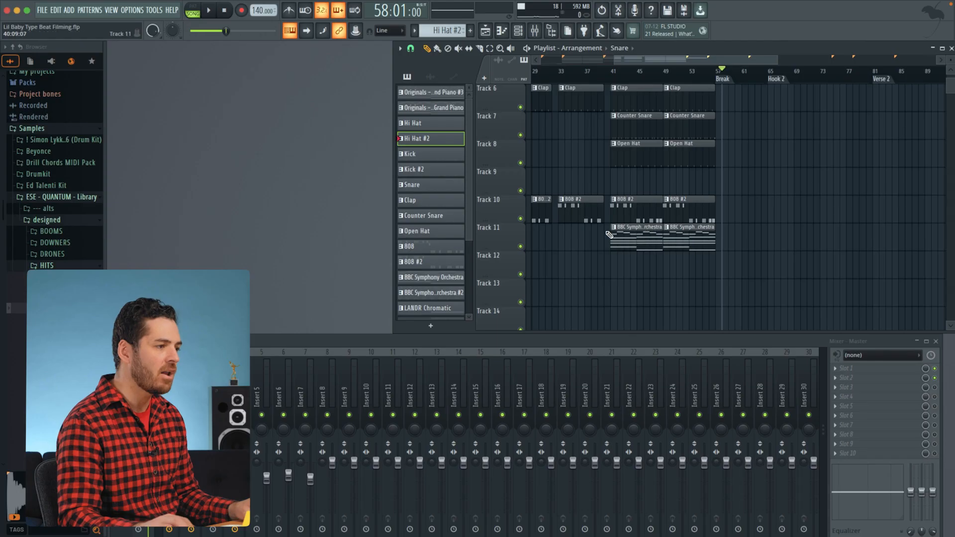
Step: Place copies of the Intro's Sampletank clip and Melody_Melodic Layer sample at the Break on bar 57
{"action": "scroll", "coordinate": [553, 215], "scroll_direction": "down", "scroll_amount": 6}
{"action": "left_click_drag", "start_coordinate": [554, 216], "coordinate": [922, 234]}
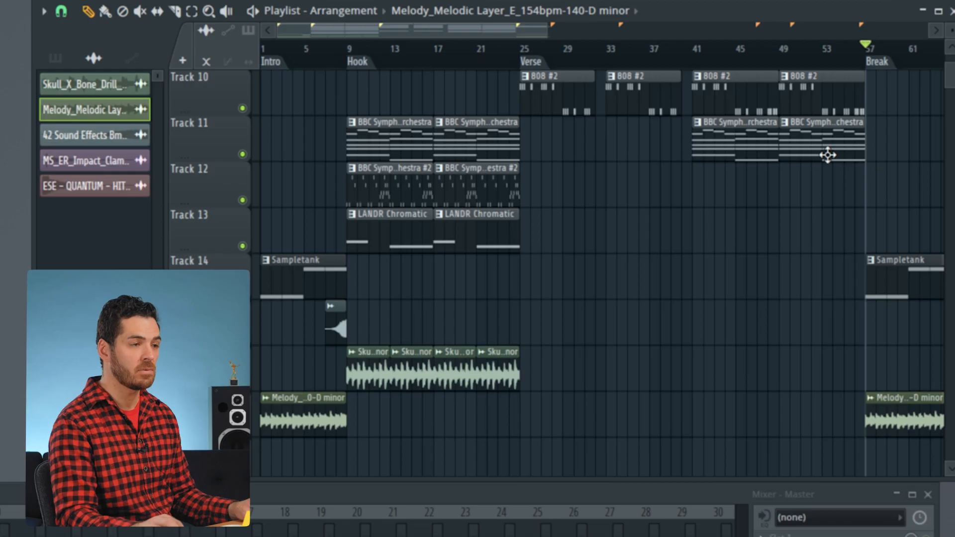
{"action": "key", "text": "space"}
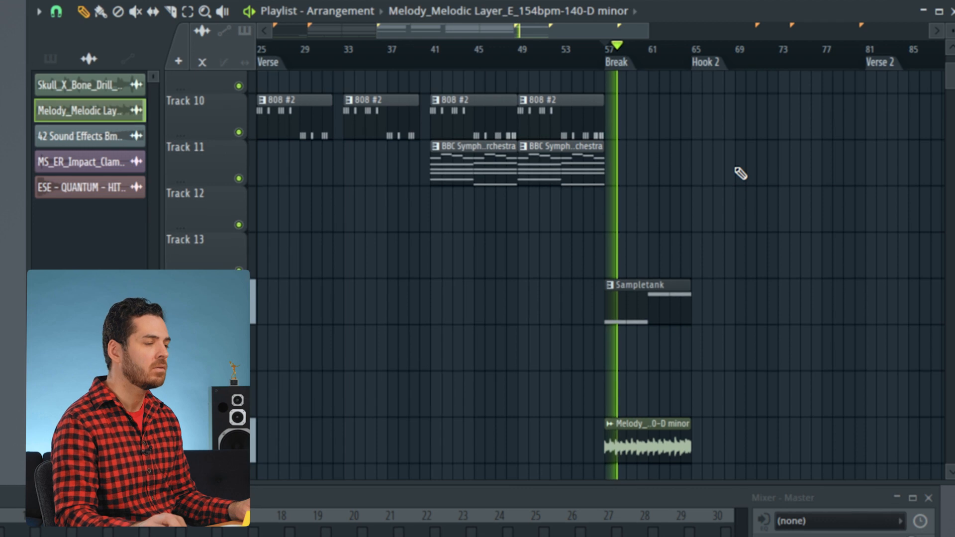
Step: Place the Verse's Intimate Grand Piano pattern on Track 1 at the Break, starting on bar 57
{"action": "scroll", "coordinate": [742, 170], "scroll_direction": "up", "scroll_amount": 5}
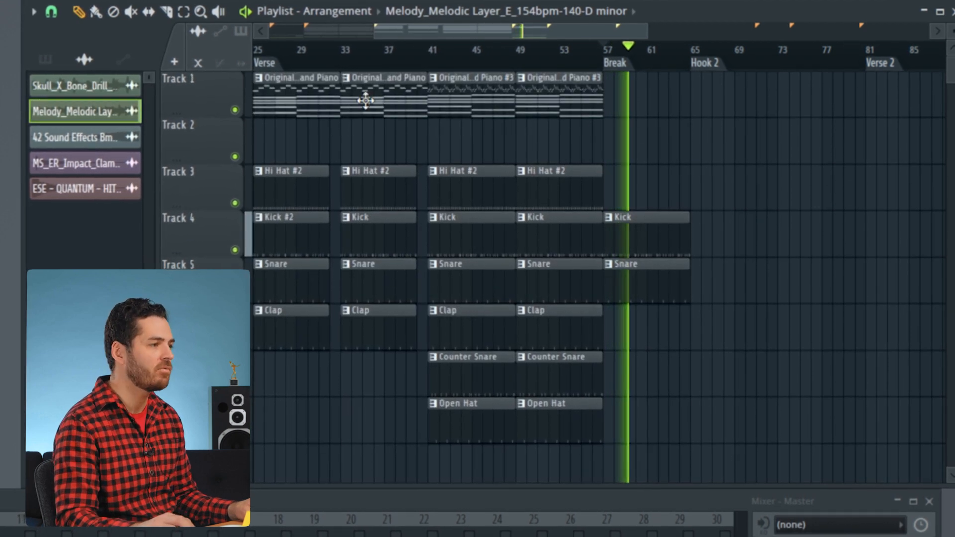
{"action": "left_click", "coordinate": [389, 98]}
{"action": "left_click_drag", "start_coordinate": [649, 99], "coordinate": [635, 101]}
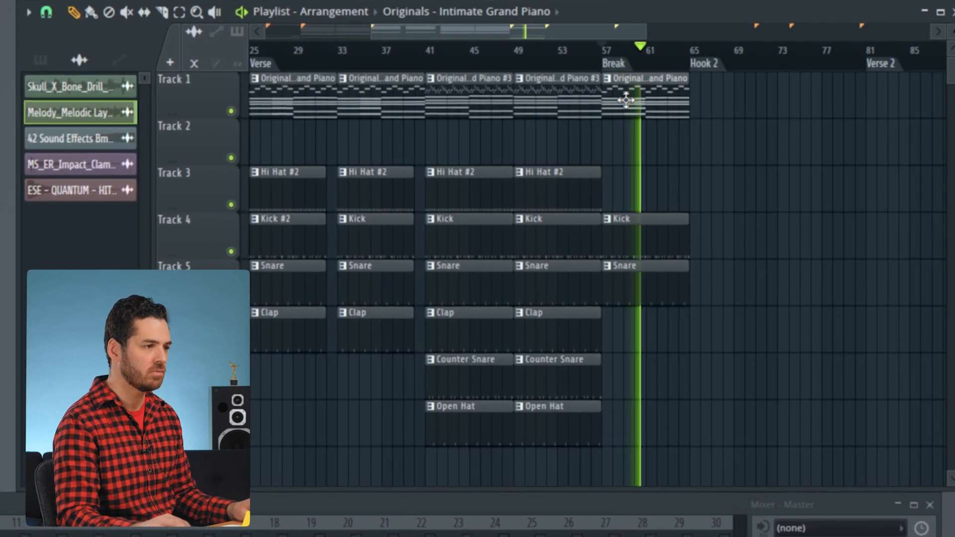
Step: Copy the riser on Track 15 from the Intro's end to the end of the Break, leading into Hook 2
{"action": "scroll", "coordinate": [642, 102], "scroll_direction": "down", "scroll_amount": 6}
{"action": "scroll", "coordinate": [650, 110], "scroll_direction": "left", "scroll_amount": 3}
{"action": "scroll", "coordinate": [652, 113], "scroll_direction": "left", "scroll_amount": 3}
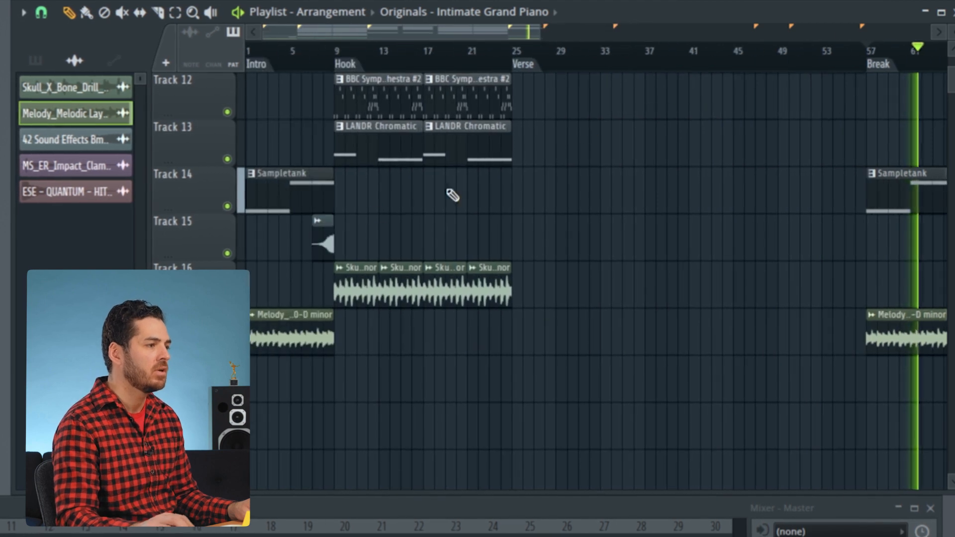
{"action": "left_click_drag", "start_coordinate": [319, 245], "coordinate": [842, 252]}
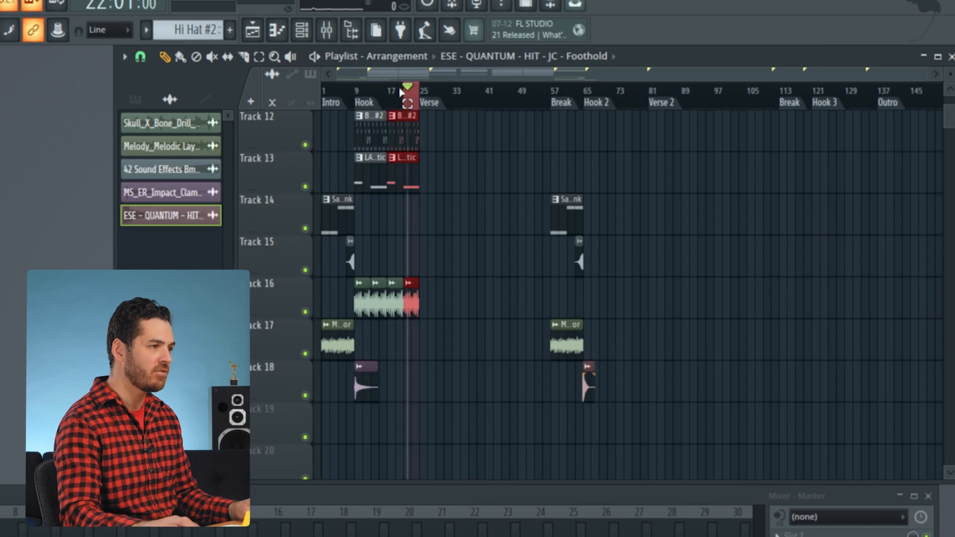
Step: Select the Hook's clips in bars 9 to 24 and copy them to the Hook 2 marker at bar 65
{"action": "left_click_drag", "start_coordinate": [401, 90], "coordinate": [362, 94]}
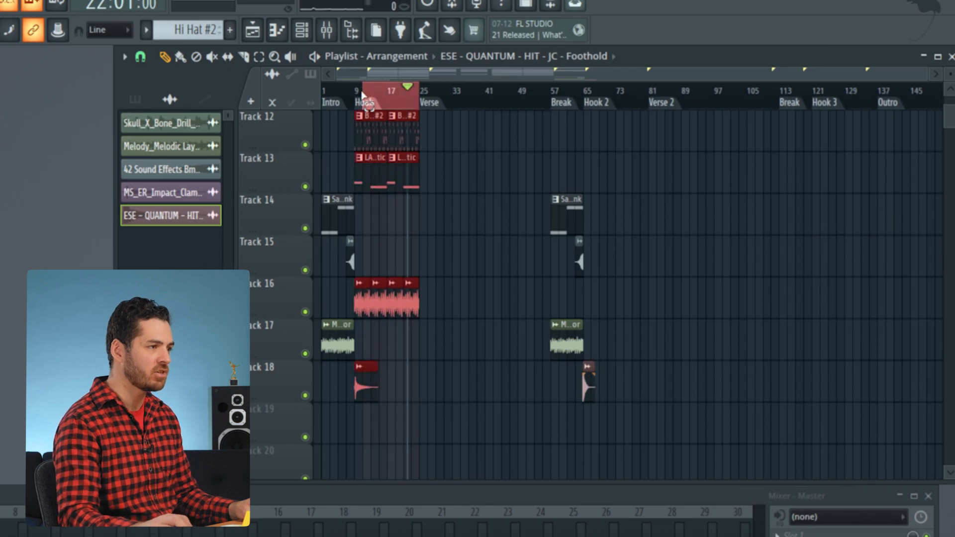
{"action": "left_click_drag", "start_coordinate": [584, 102], "coordinate": [642, 104]}
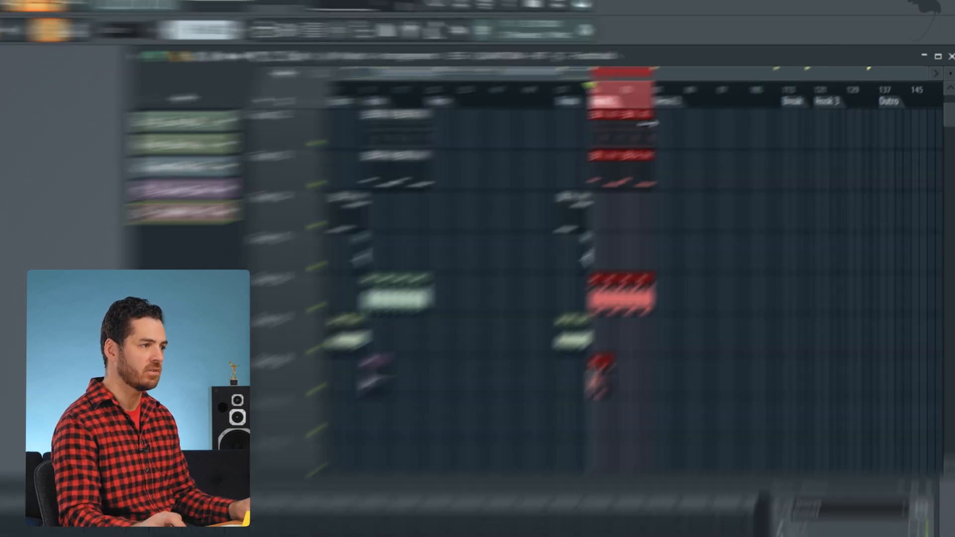